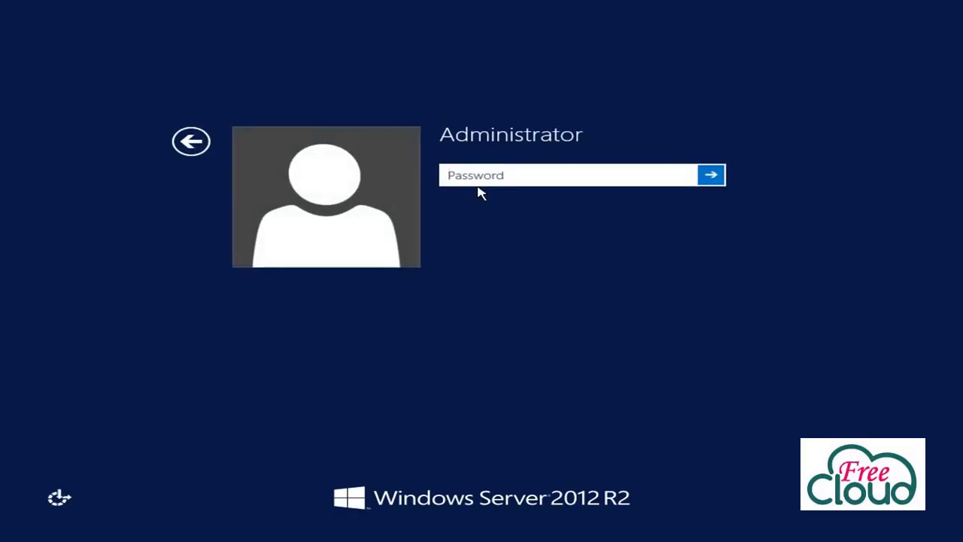
Sign in to the Administrator account with its password
{"action": "type", "text": "********"}
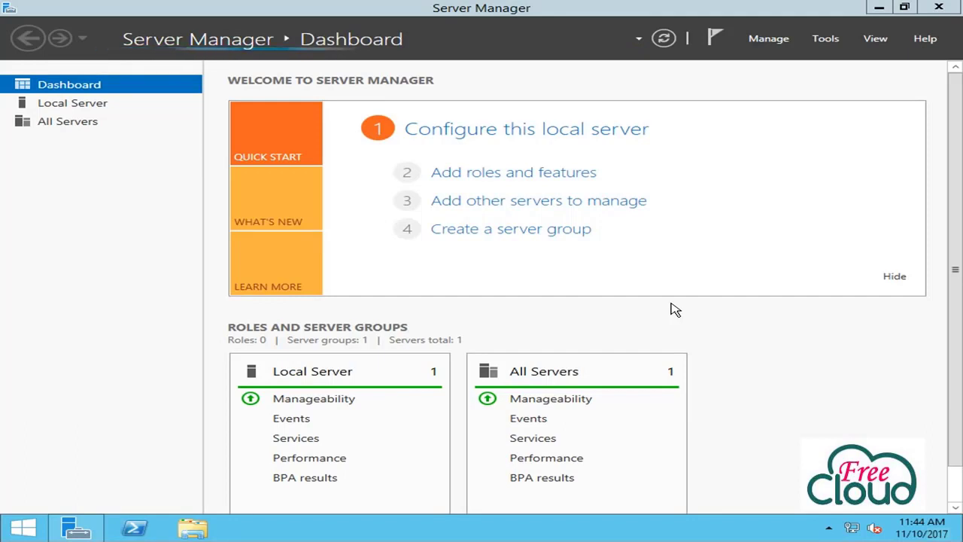
{"action": "left_click", "coordinate": [23, 529]}
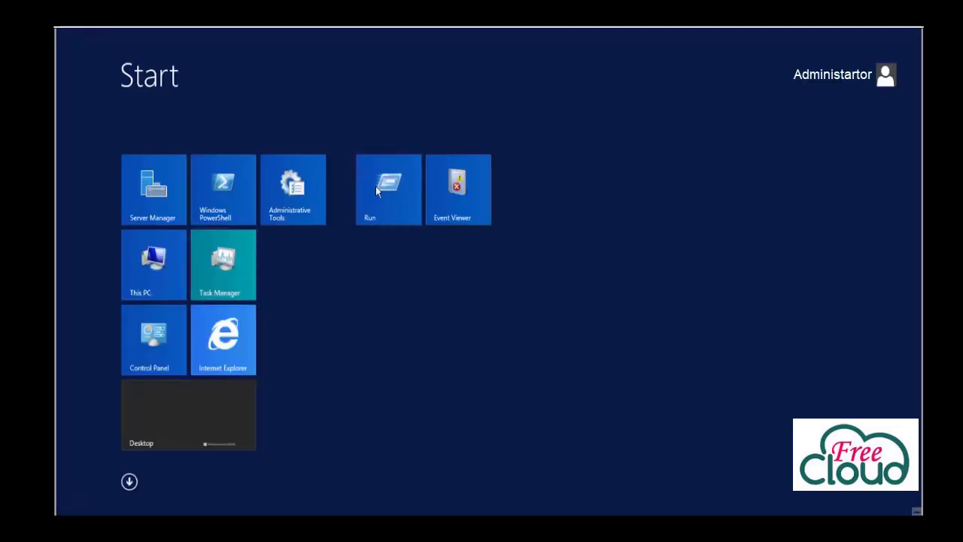
{"action": "left_click", "coordinate": [375, 186]}
{"action": "type", "text": "dcpromo"}
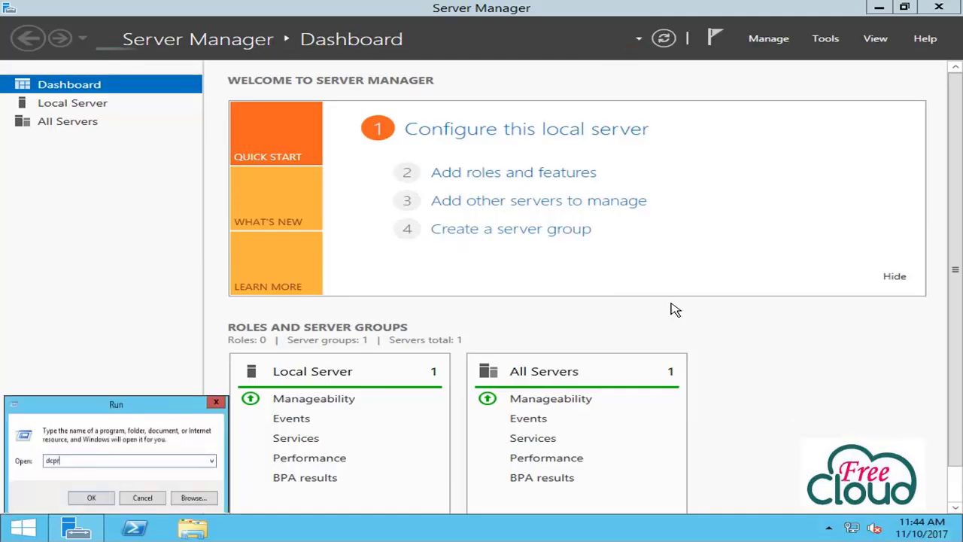
{"action": "left_click", "coordinate": [90, 498]}
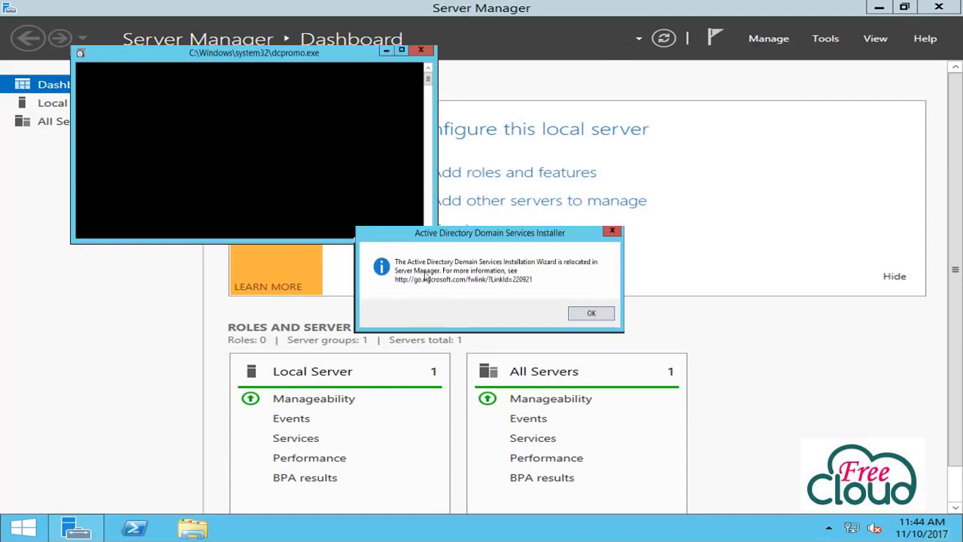
{"action": "left_click", "coordinate": [592, 313]}
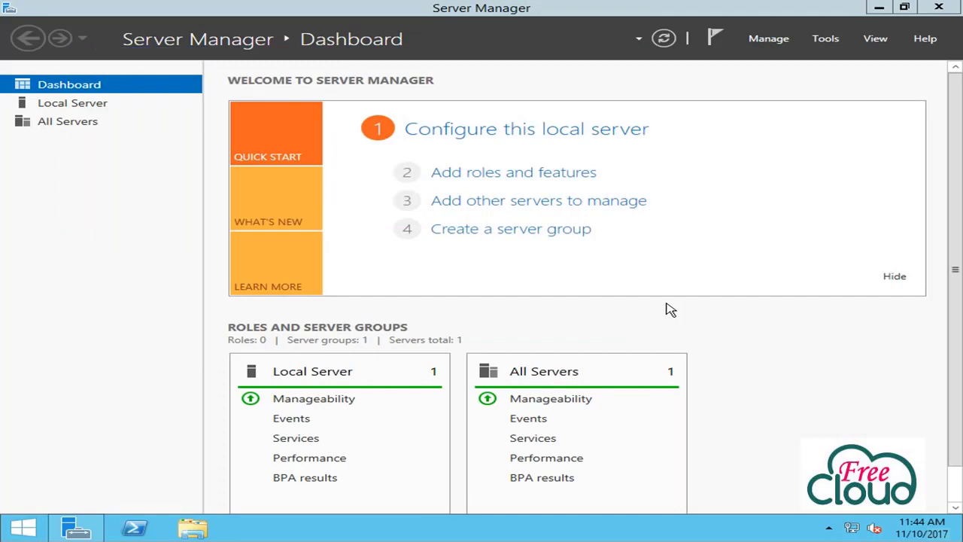
Open the IPv4 properties of the Ethernet0 connection from the Local Server page
{"action": "left_click", "coordinate": [68, 102]}
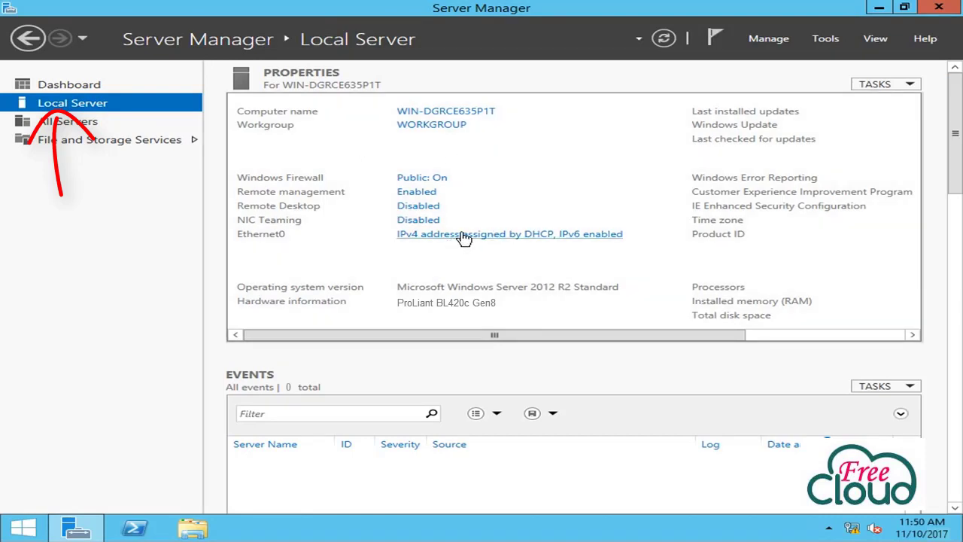
{"action": "left_click", "coordinate": [468, 237]}
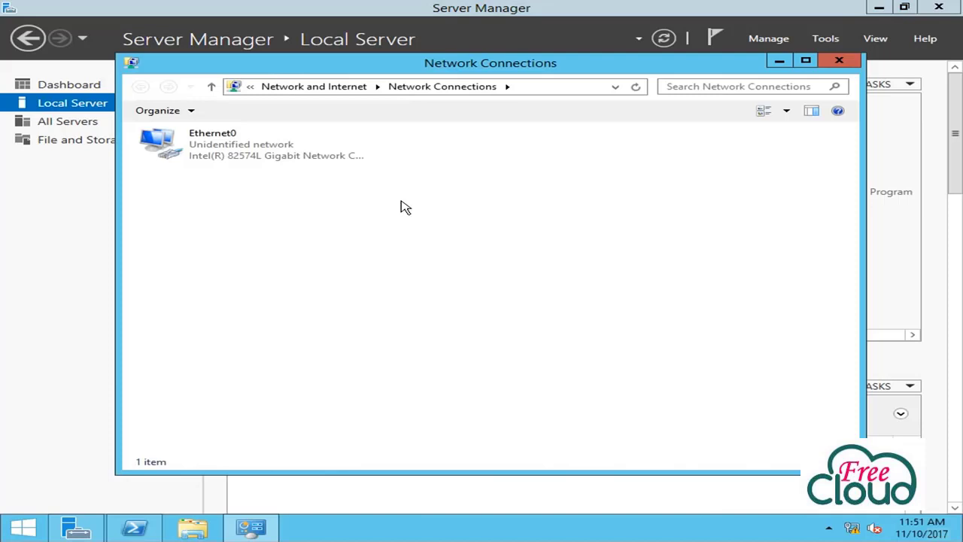
{"action": "right_click", "coordinate": [232, 141]}
{"action": "left_click", "coordinate": [298, 265]}
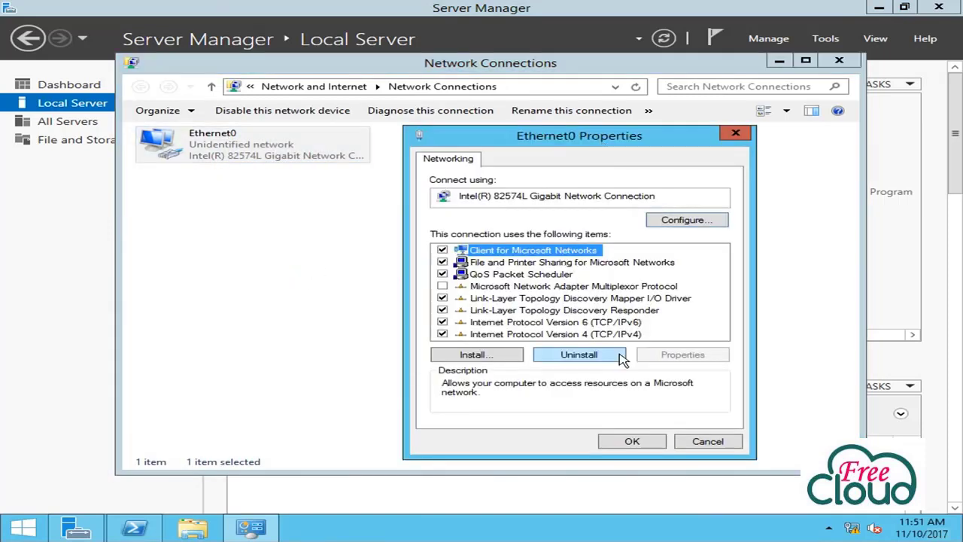
{"action": "left_click", "coordinate": [591, 337]}
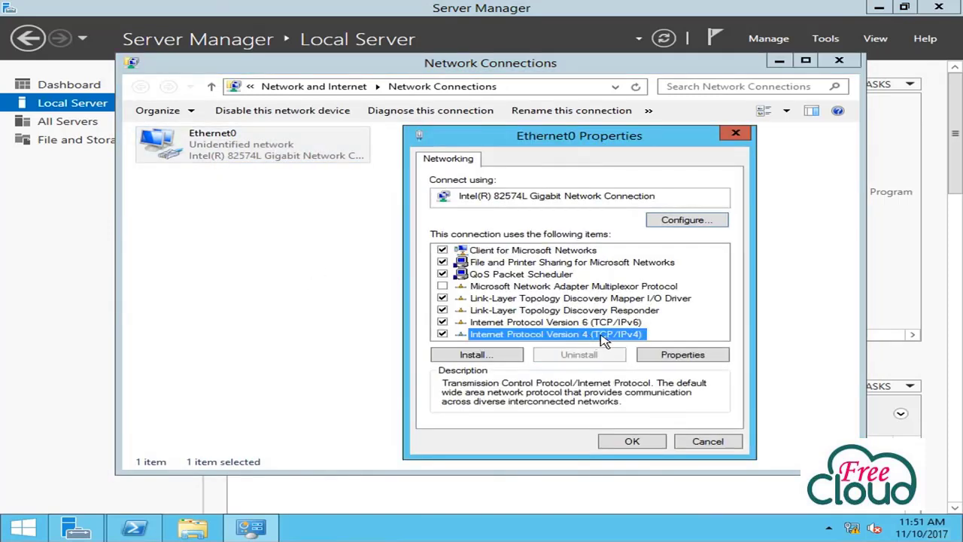
{"action": "left_click", "coordinate": [681, 354]}
Assign static IP 10.0.0.20, mask 255.0.0.0, gateway 10.0.0.1 and a preferred DNS server
{"action": "left_click", "coordinate": [551, 292]}
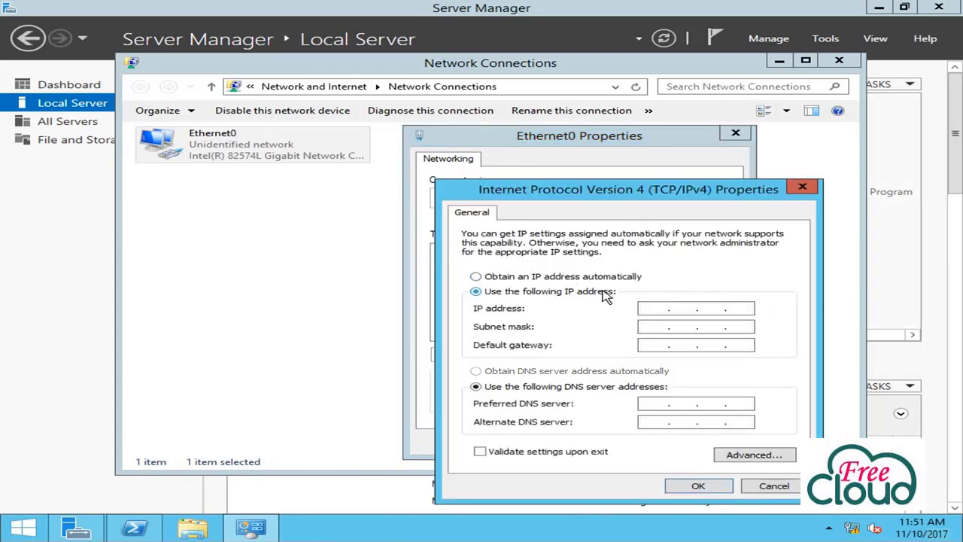
{"action": "left_click", "coordinate": [662, 309]}
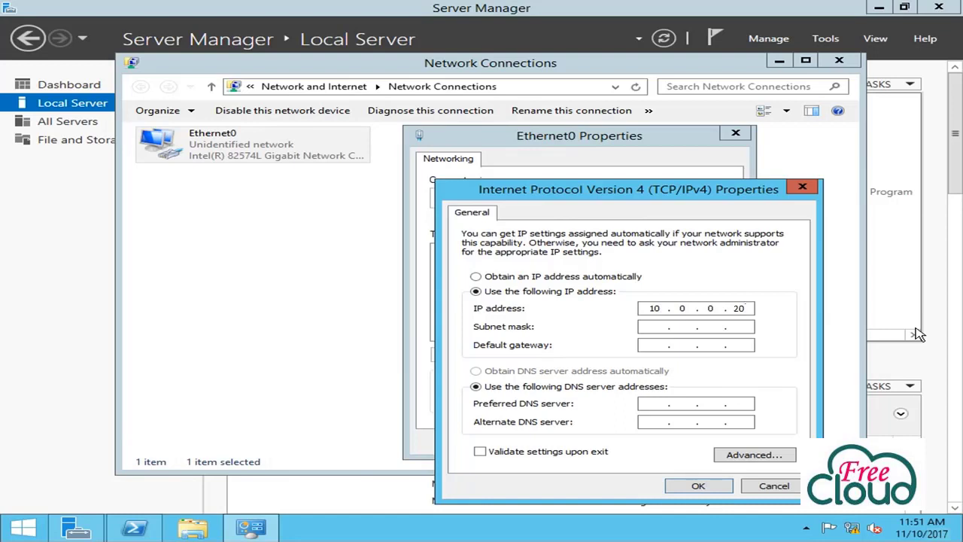
{"action": "left_click", "coordinate": [659, 322]}
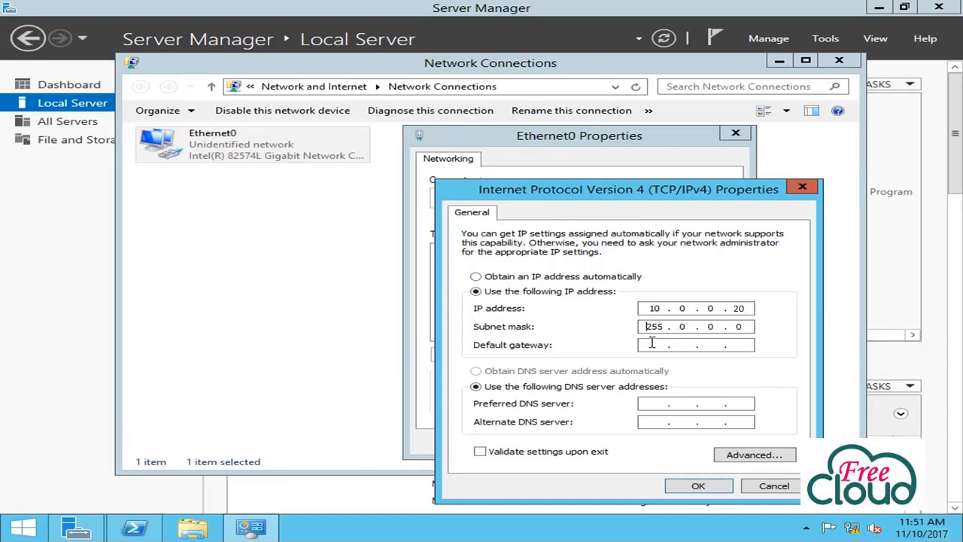
{"action": "left_click", "coordinate": [653, 343]}
{"action": "key", "text": "Tab"}
{"action": "type", "text": "12"}
{"action": "left_click", "coordinate": [692, 487]}
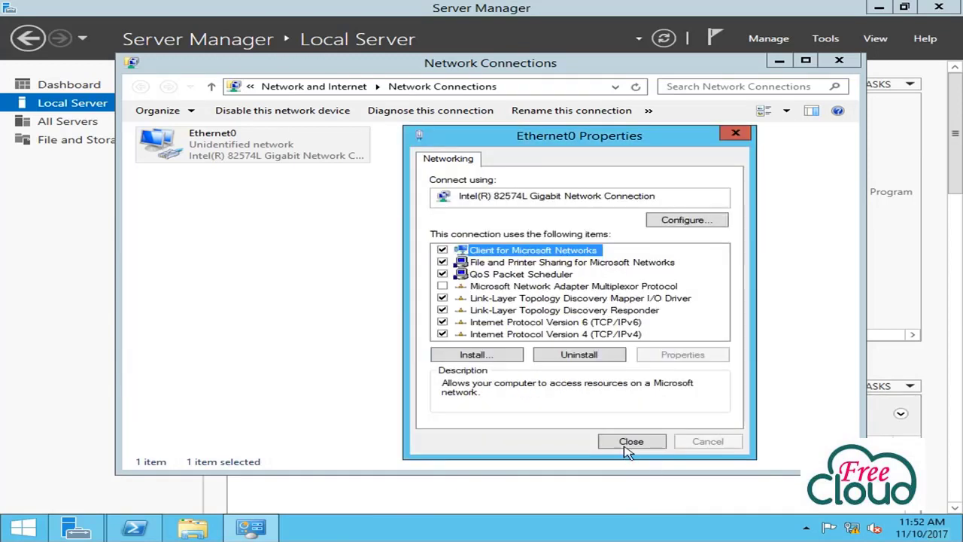
{"action": "left_click", "coordinate": [627, 442]}
Refresh Local Server, rename the computer to LAB-DC-01, and restart the server
{"action": "left_click", "coordinate": [840, 61]}
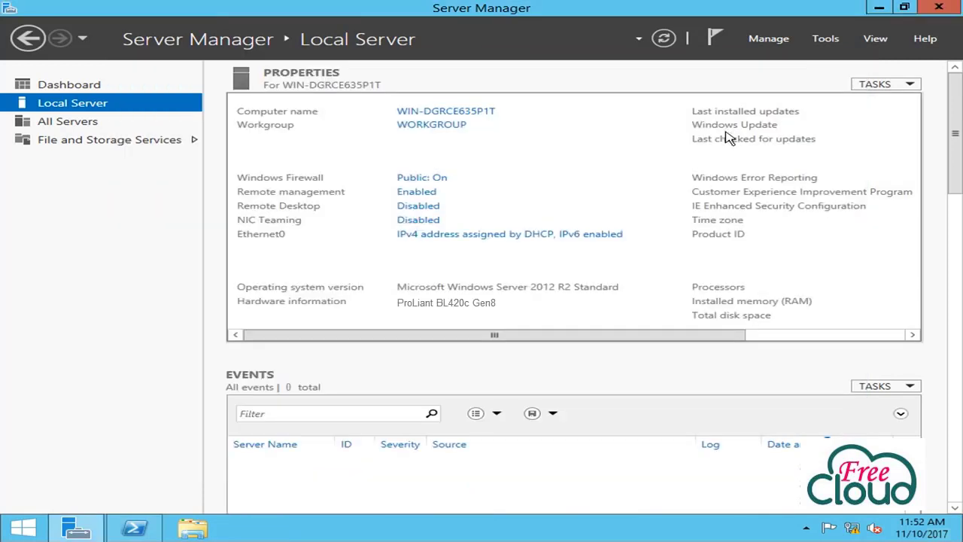
{"action": "left_click", "coordinate": [666, 40]}
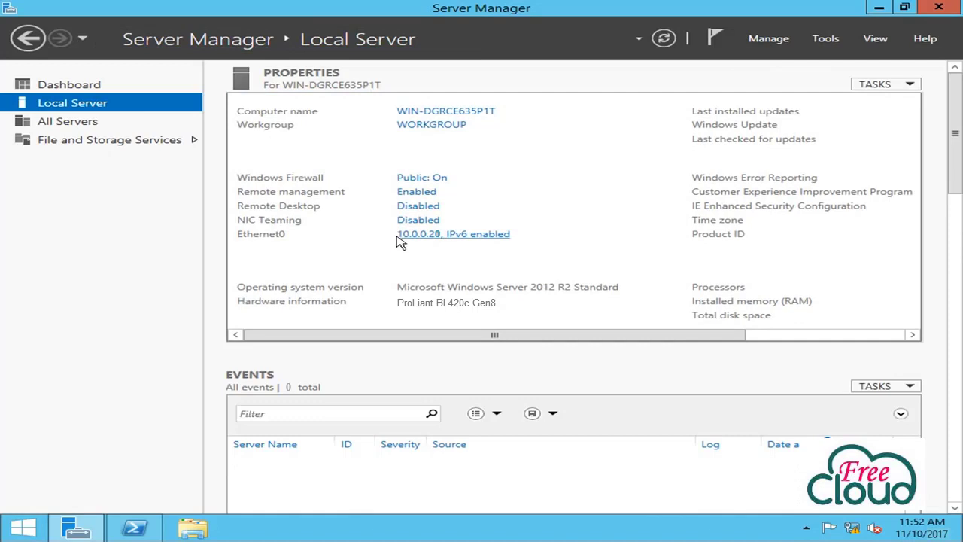
{"action": "left_click", "coordinate": [434, 114]}
{"action": "left_click", "coordinate": [449, 270]}
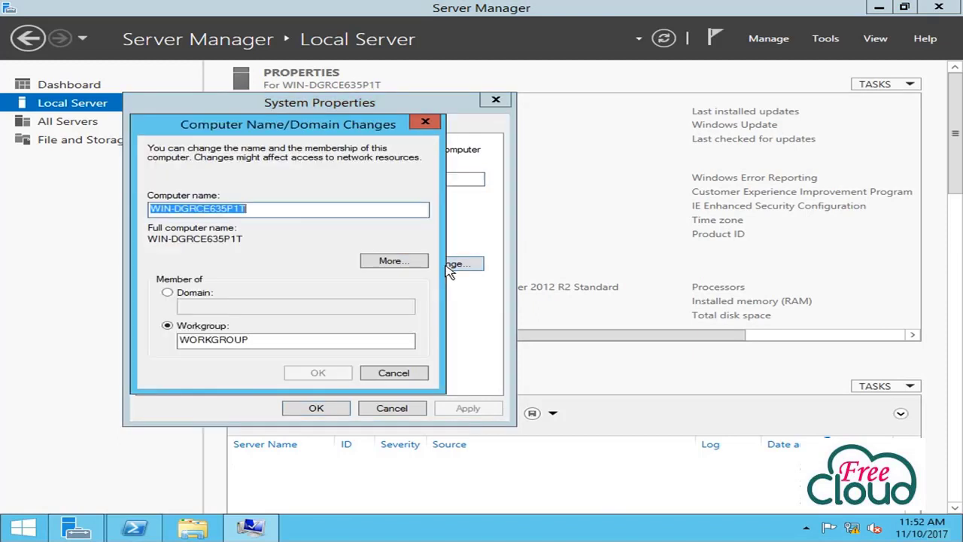
{"action": "left_click", "coordinate": [285, 211]}
{"action": "left_click_drag", "start_coordinate": [308, 204], "coordinate": [113, 201]}
{"action": "type", "text": "LAB-DC-01"}
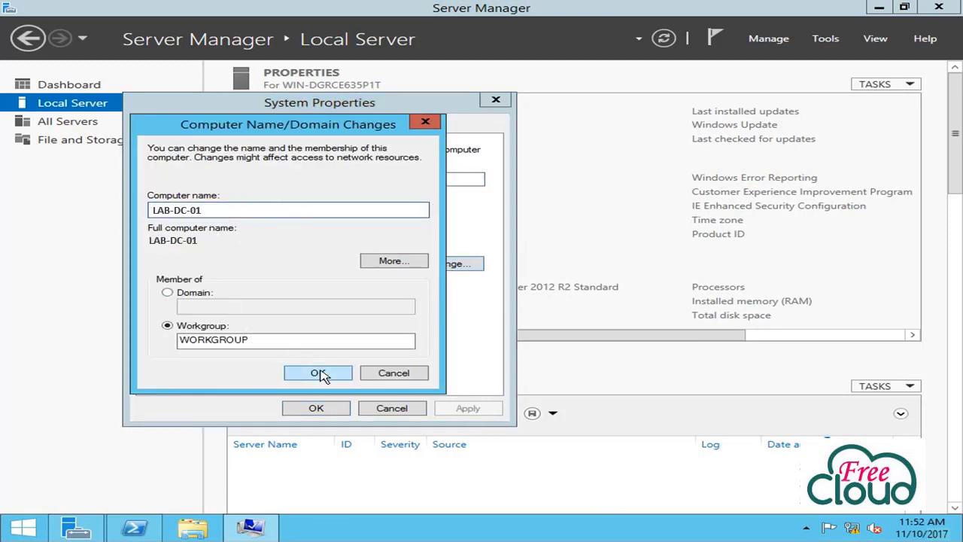
{"action": "left_click", "coordinate": [319, 374]}
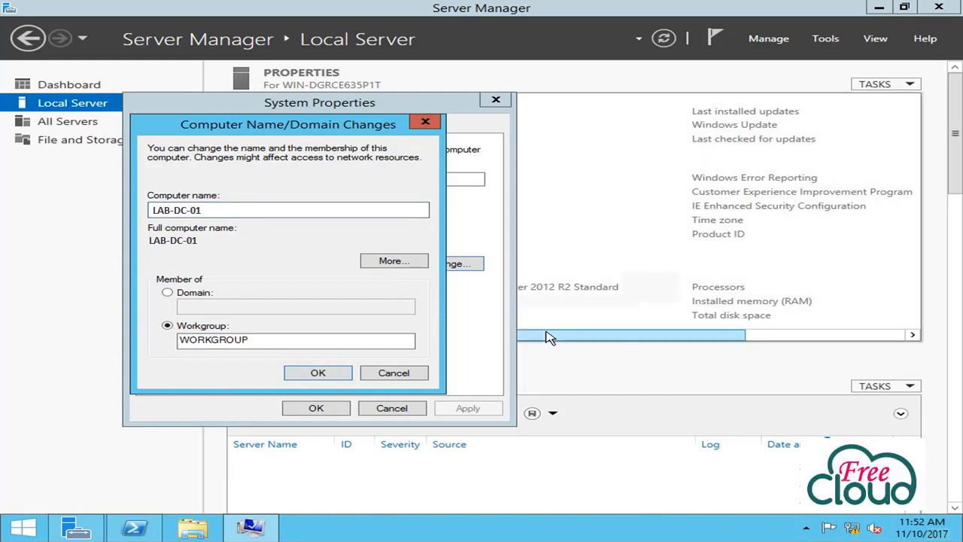
{"action": "left_click", "coordinate": [596, 283]}
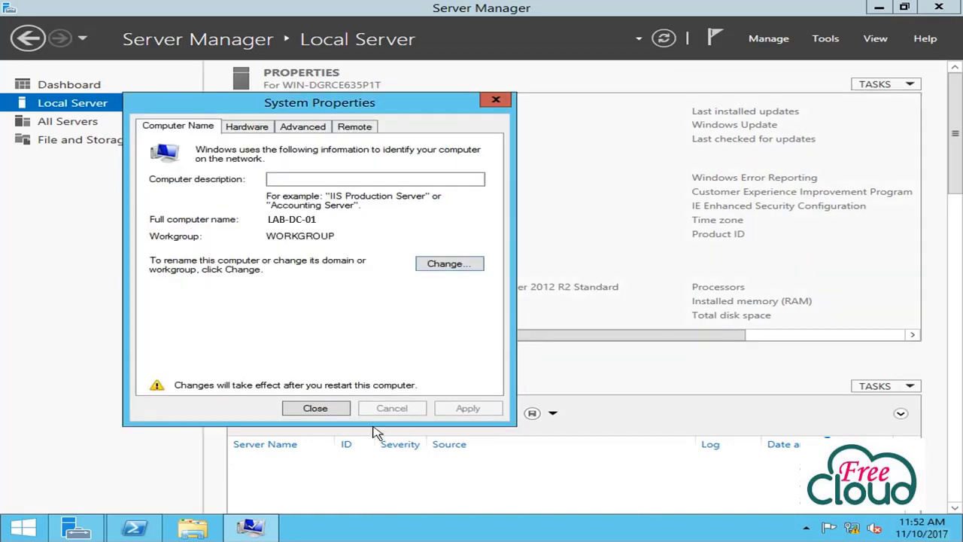
{"action": "left_click", "coordinate": [316, 411]}
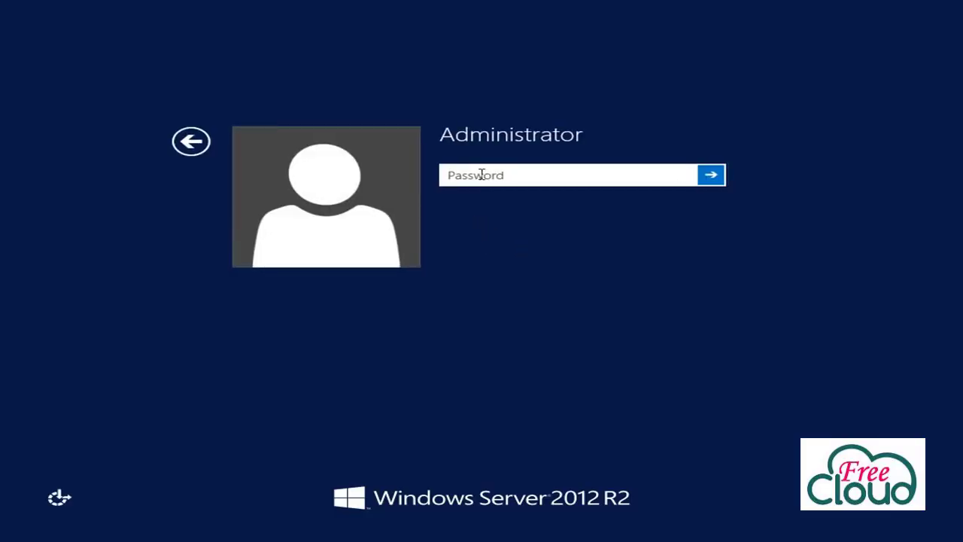
Sign back in as Administrator with its password after the restart
{"action": "type", "text": "***********"}
{"action": "key", "text": "Return"}
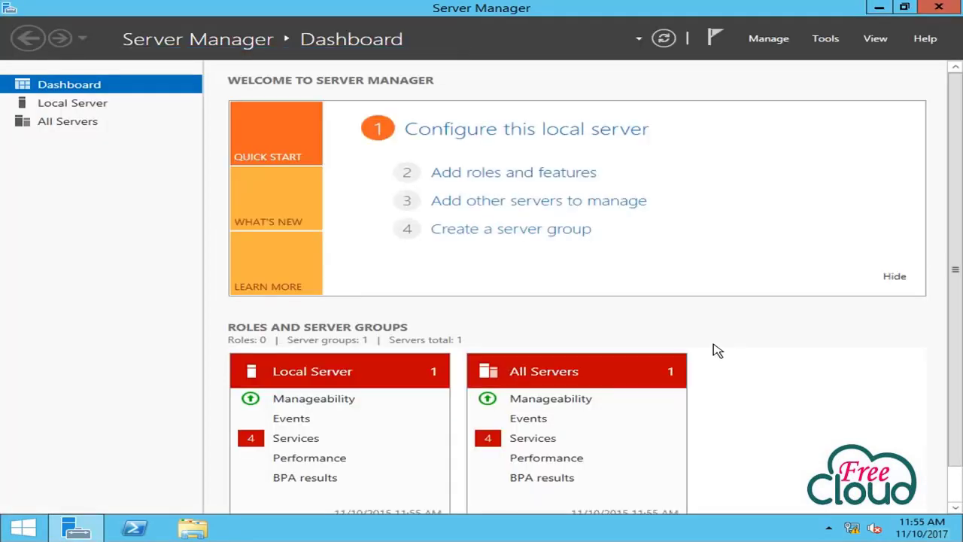
Allow remote connections to LAB-DC-01, accept the firewall notice, and save
{"action": "left_click", "coordinate": [64, 104]}
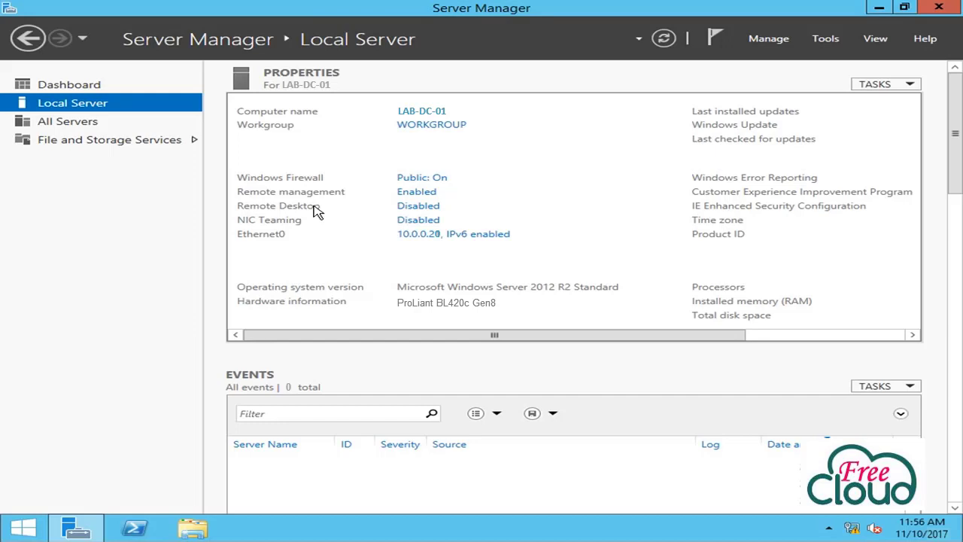
{"action": "left_click", "coordinate": [411, 207]}
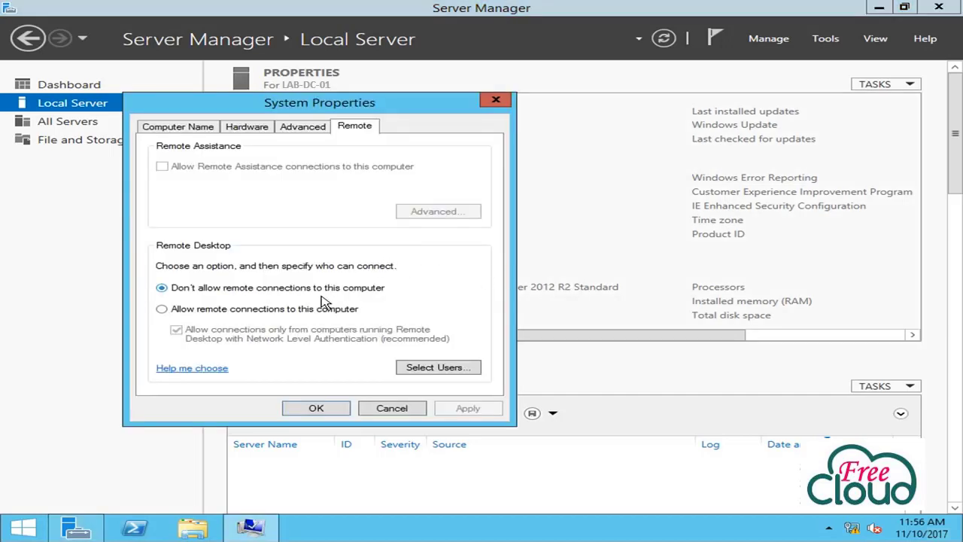
{"action": "left_click", "coordinate": [213, 310]}
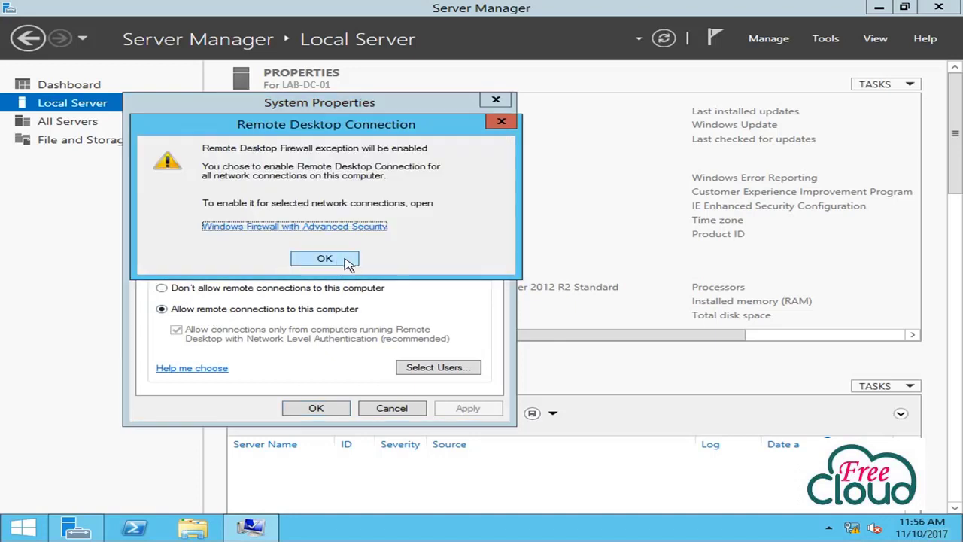
{"action": "left_click", "coordinate": [348, 264]}
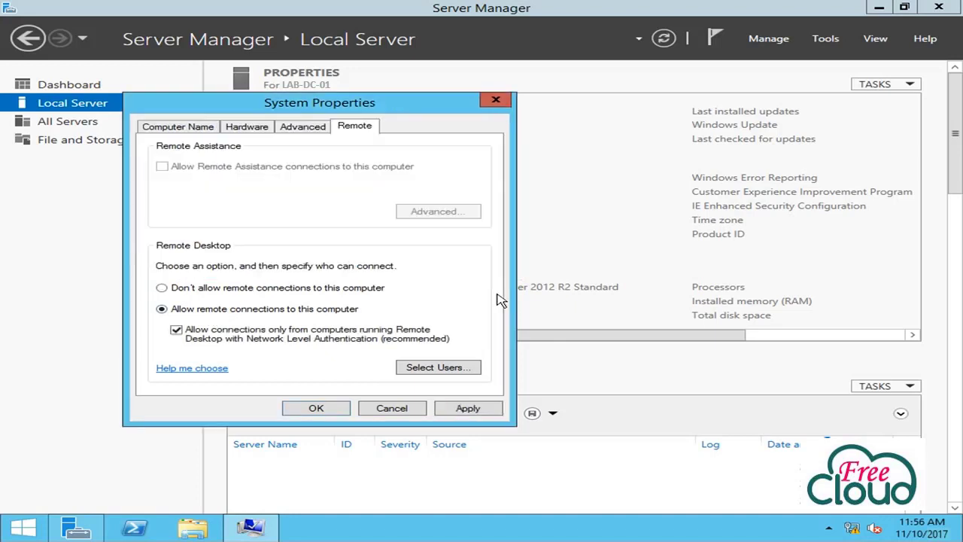
{"action": "left_click", "coordinate": [482, 413]}
{"action": "left_click", "coordinate": [316, 408]}
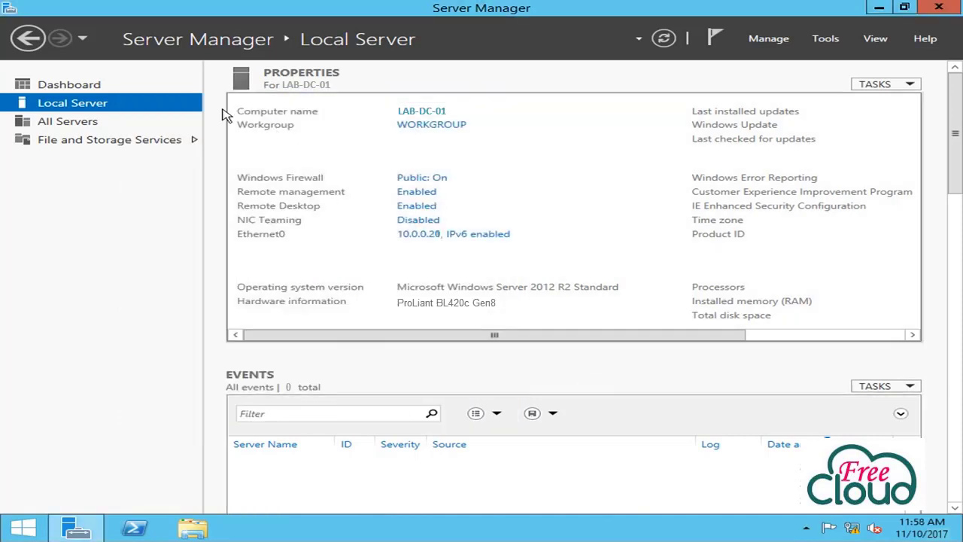
Start Add Roles and Features for LAB-DC-01 as a role-based installation
{"action": "left_click", "coordinate": [60, 125]}
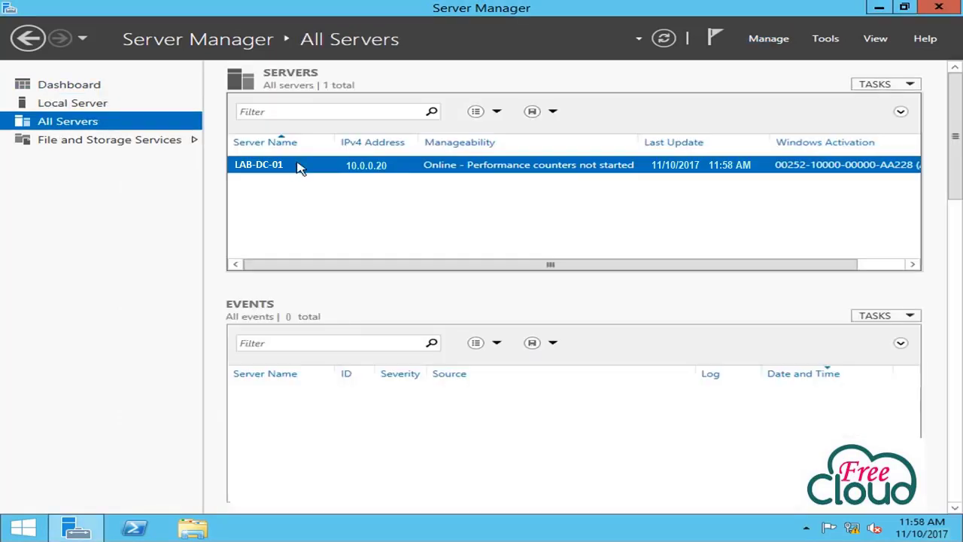
{"action": "right_click", "coordinate": [281, 170]}
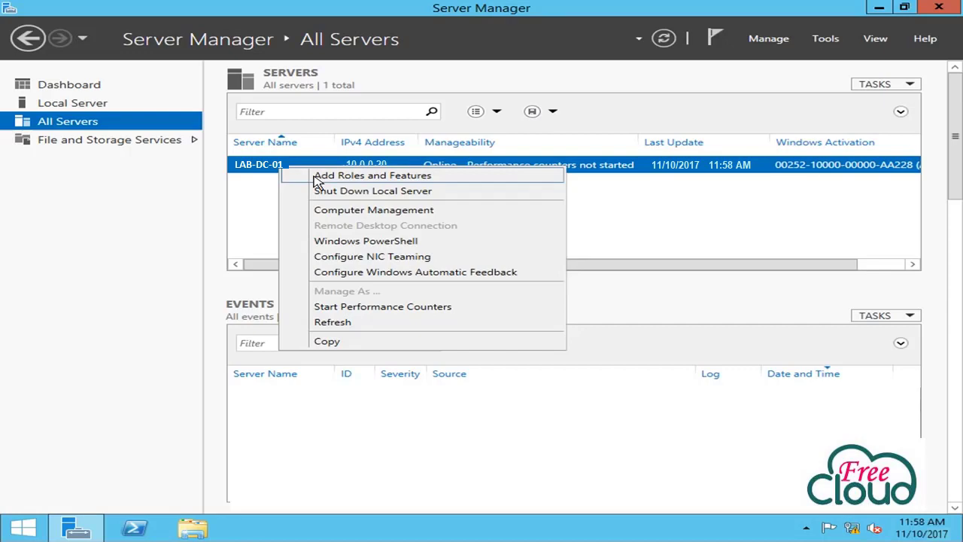
{"action": "left_click", "coordinate": [403, 180]}
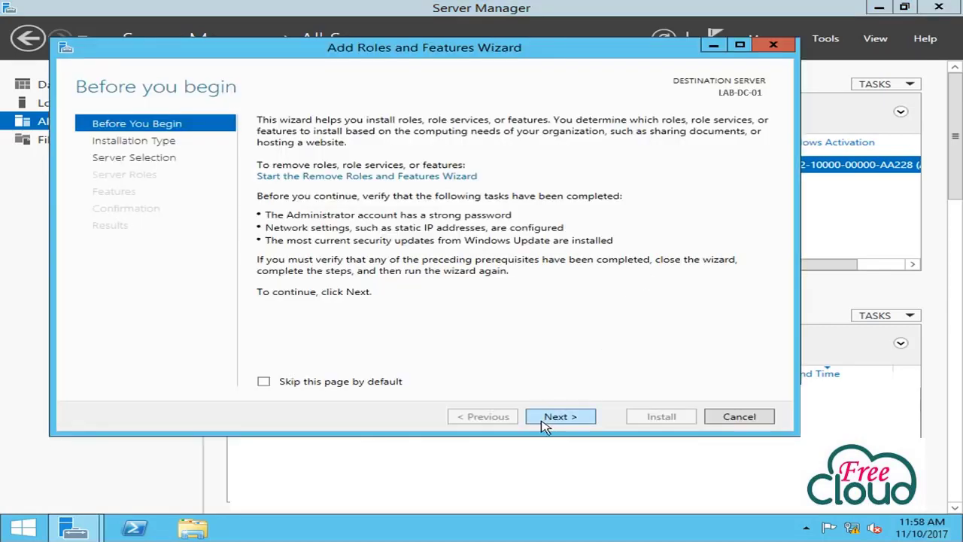
{"action": "left_click", "coordinate": [545, 419]}
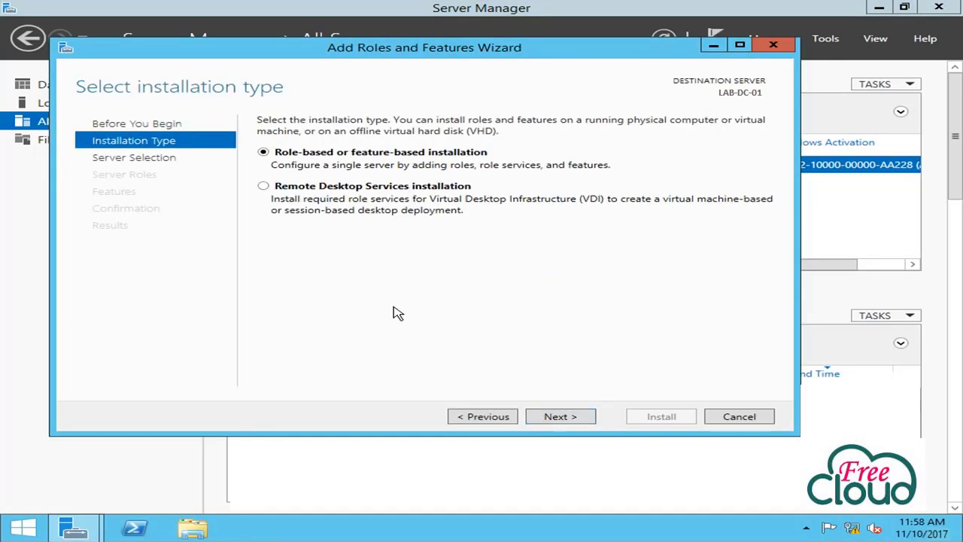
{"action": "left_click", "coordinate": [572, 423]}
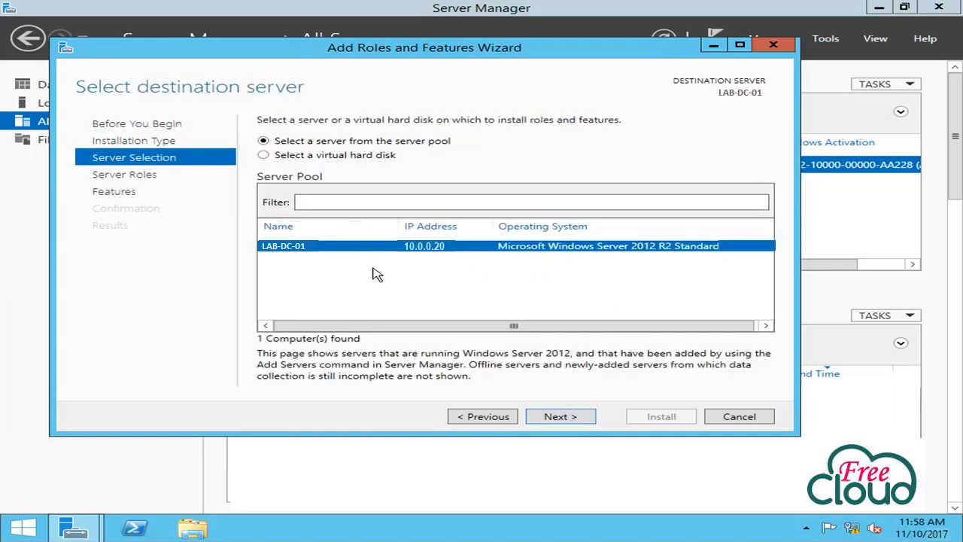
{"action": "left_click", "coordinate": [574, 419]}
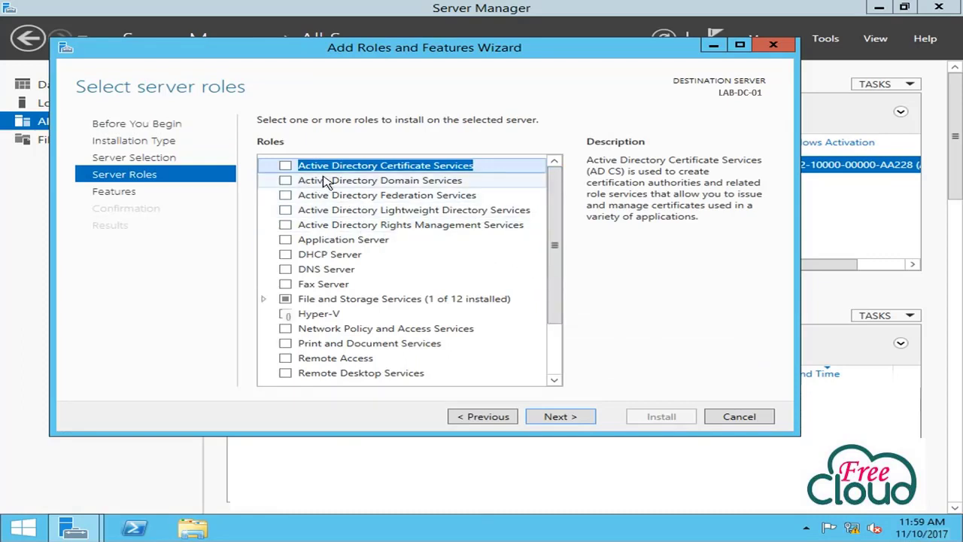
Select the AD DS and DNS Server roles with their required management tools
{"action": "left_click", "coordinate": [286, 181]}
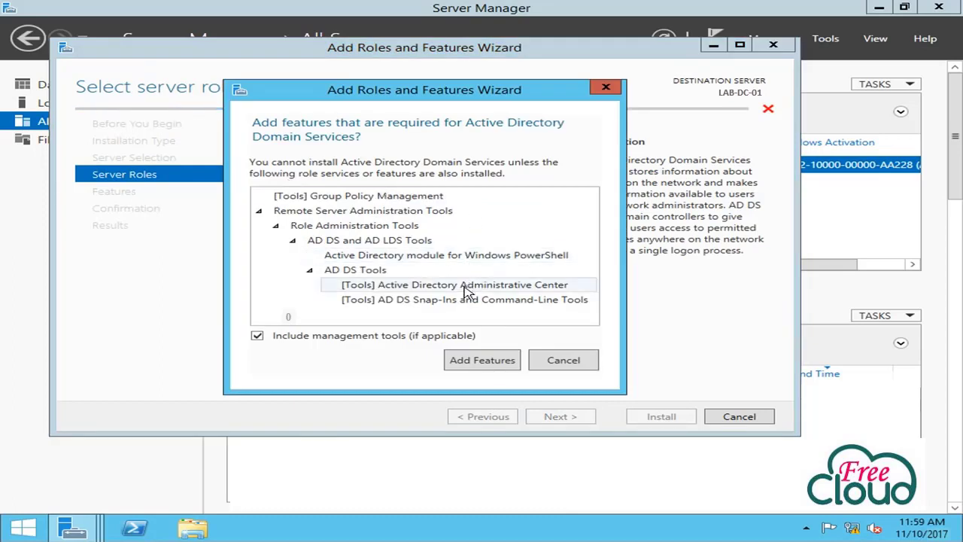
{"action": "left_click", "coordinate": [480, 362]}
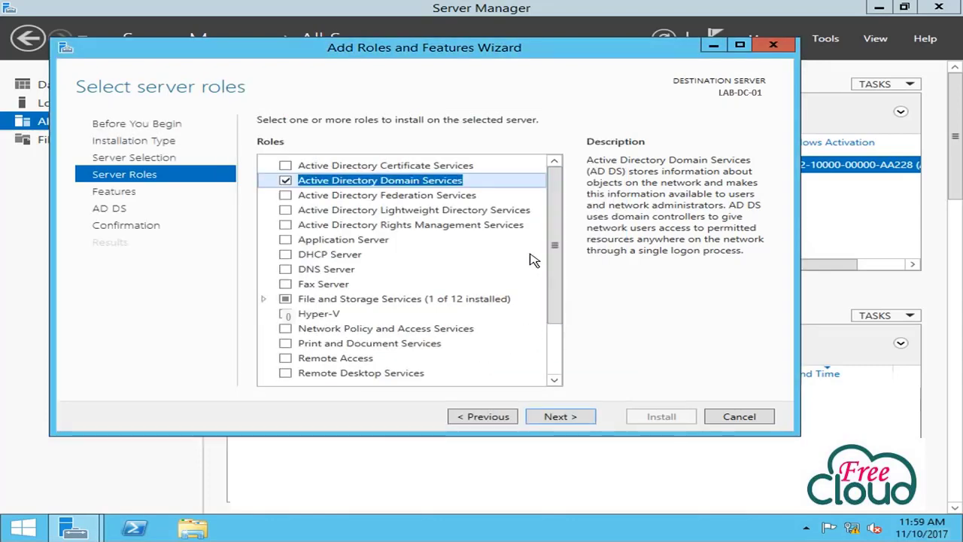
{"action": "left_click", "coordinate": [285, 269]}
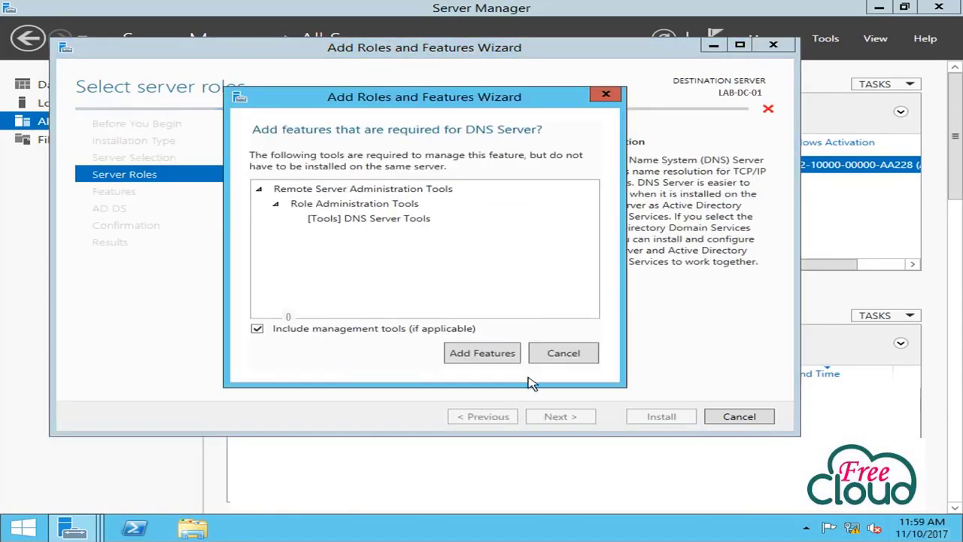
{"action": "left_click", "coordinate": [488, 357]}
{"action": "left_click", "coordinate": [577, 420]}
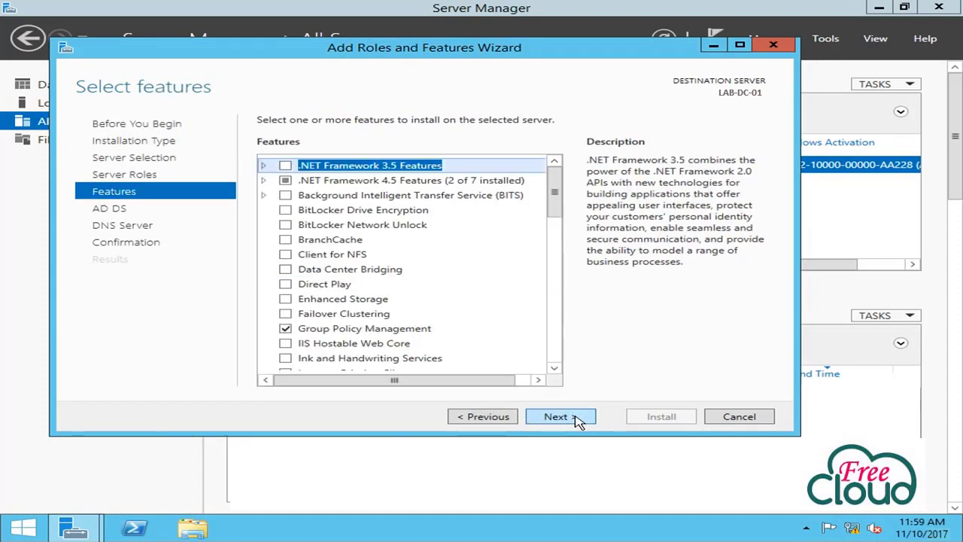
{"action": "left_click_drag", "start_coordinate": [560, 204], "coordinate": [565, 388]}
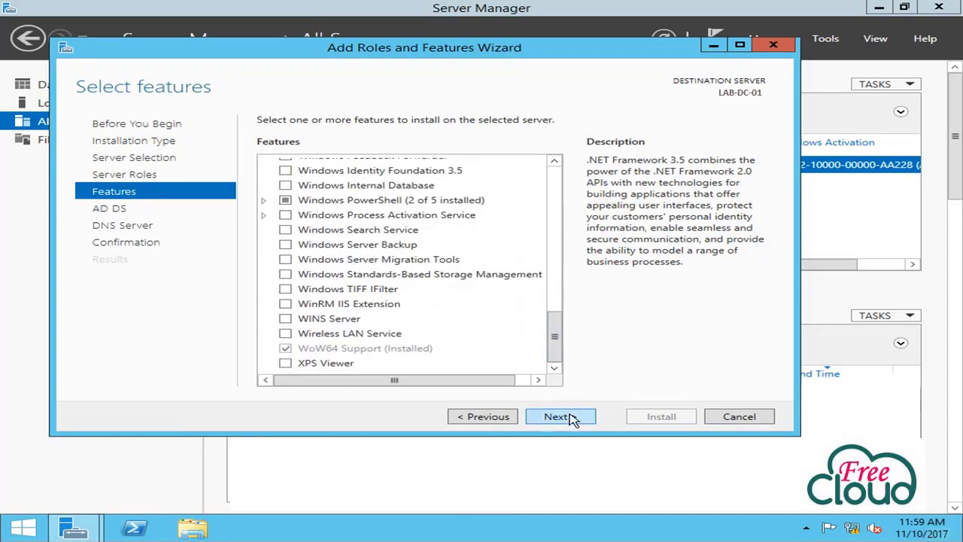
{"action": "left_click", "coordinate": [560, 416]}
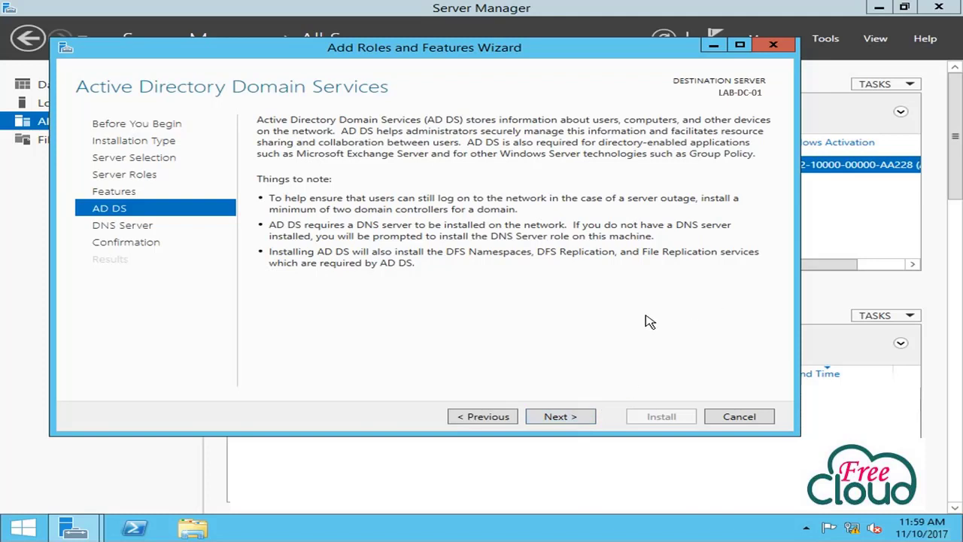
Confirm the selections, install the roles, and close the finished wizard
{"action": "left_click", "coordinate": [590, 417]}
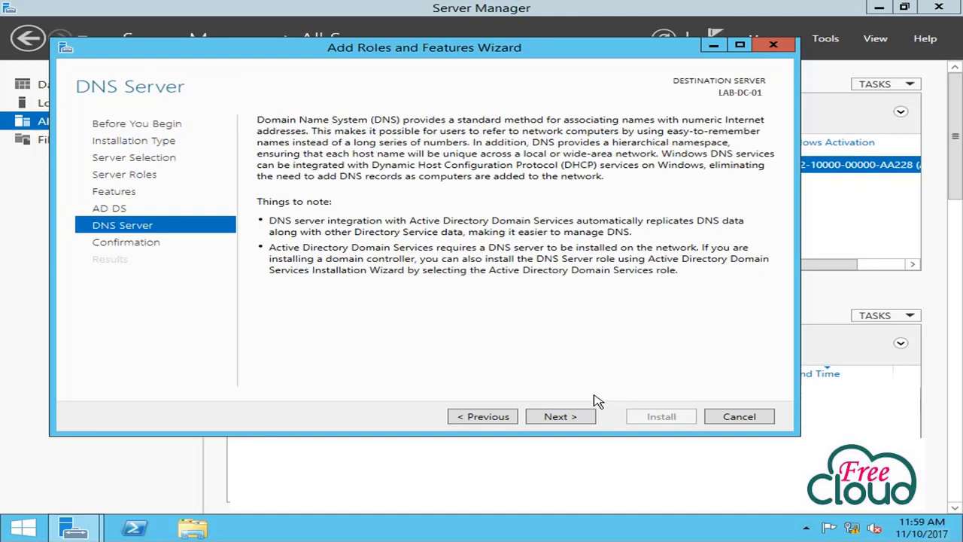
{"action": "left_click", "coordinate": [587, 417]}
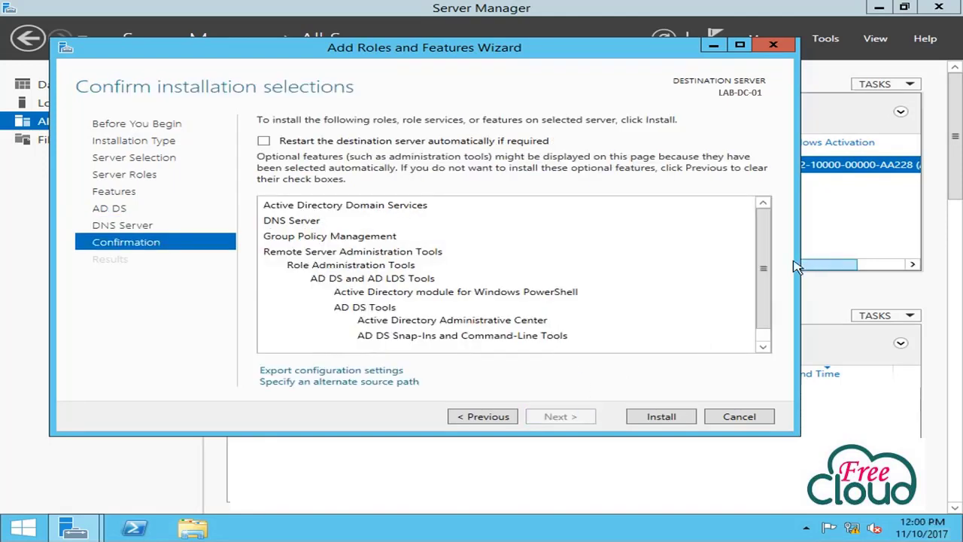
{"action": "left_click_drag", "start_coordinate": [764, 263], "coordinate": [780, 236]}
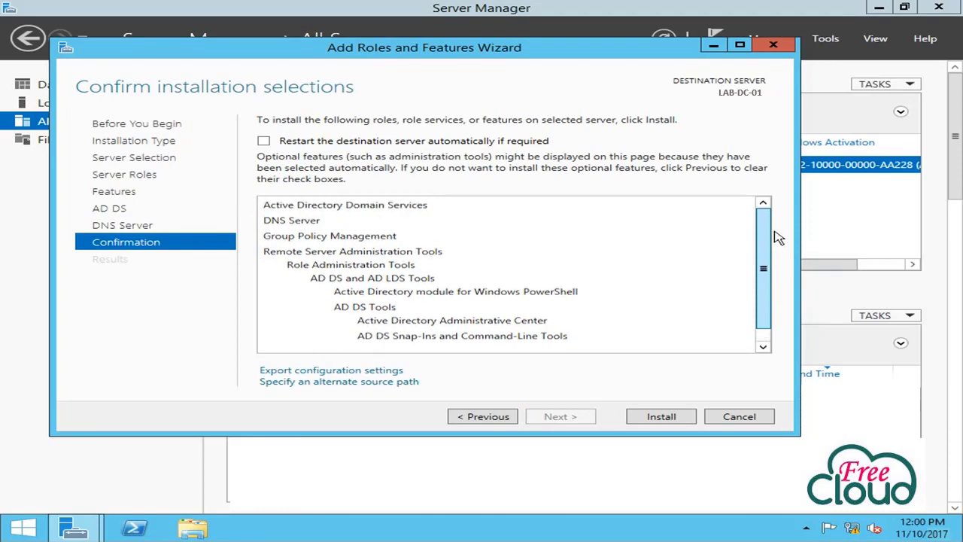
{"action": "scroll", "coordinate": [608, 216], "scroll_direction": "down", "scroll_amount": 1}
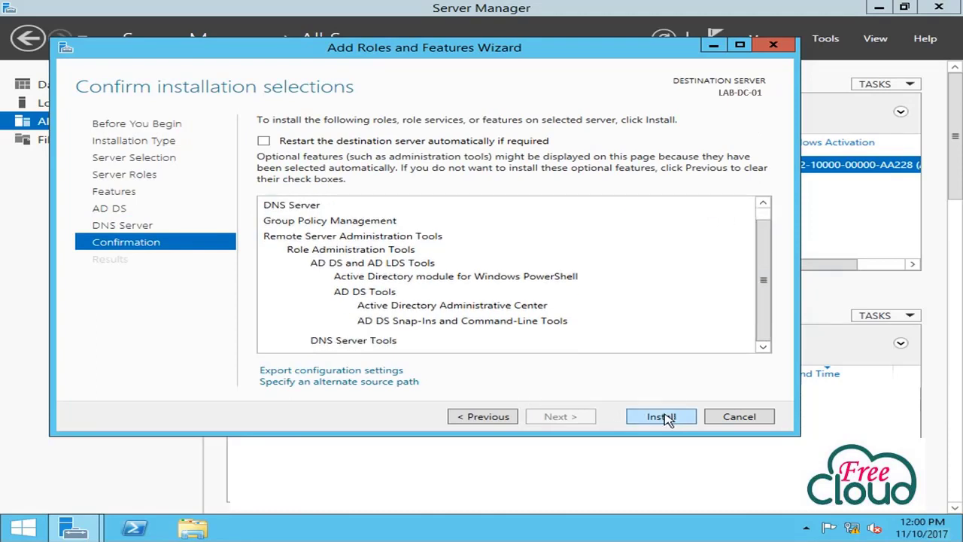
{"action": "left_click", "coordinate": [666, 418]}
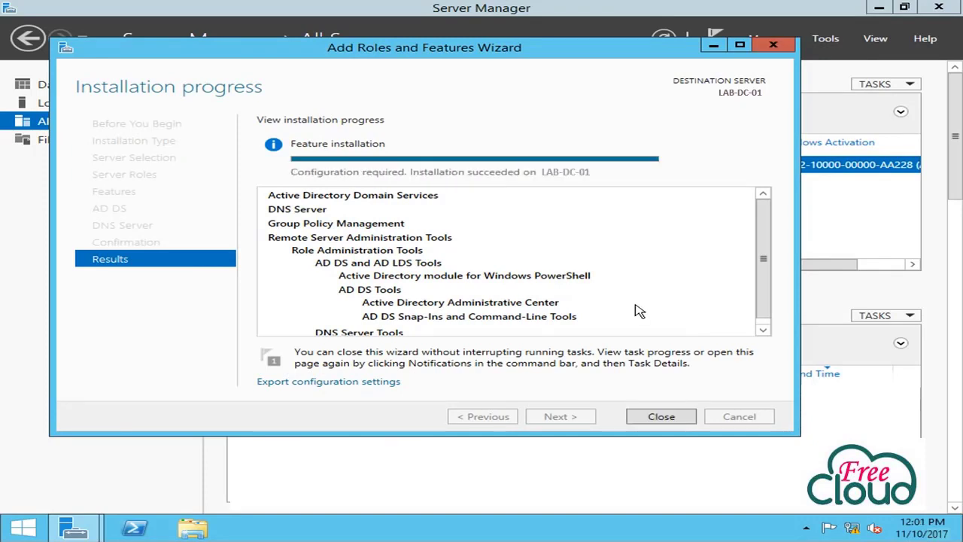
{"action": "left_click", "coordinate": [661, 418]}
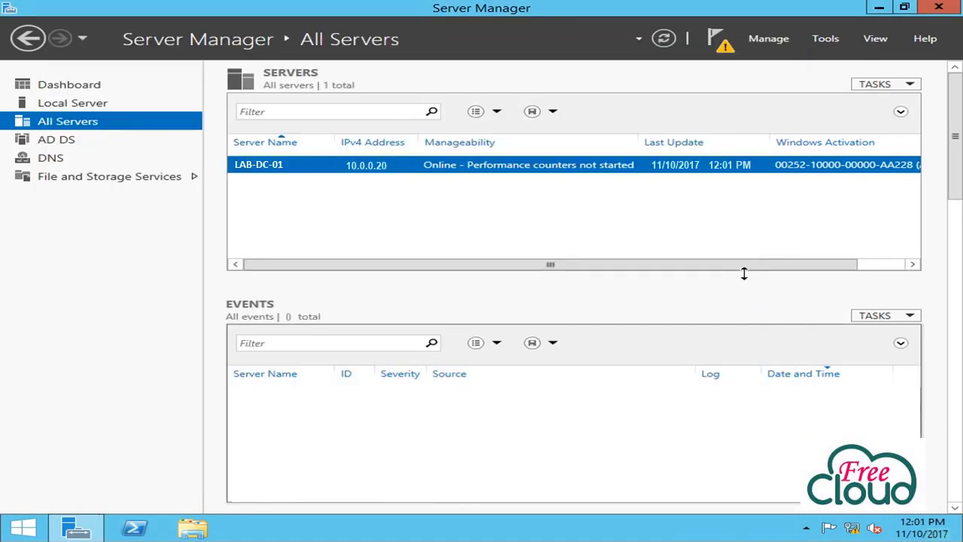
Start promotion to domain controller, adding a new forest with root domain Freecloud.com
{"action": "left_click", "coordinate": [724, 45]}
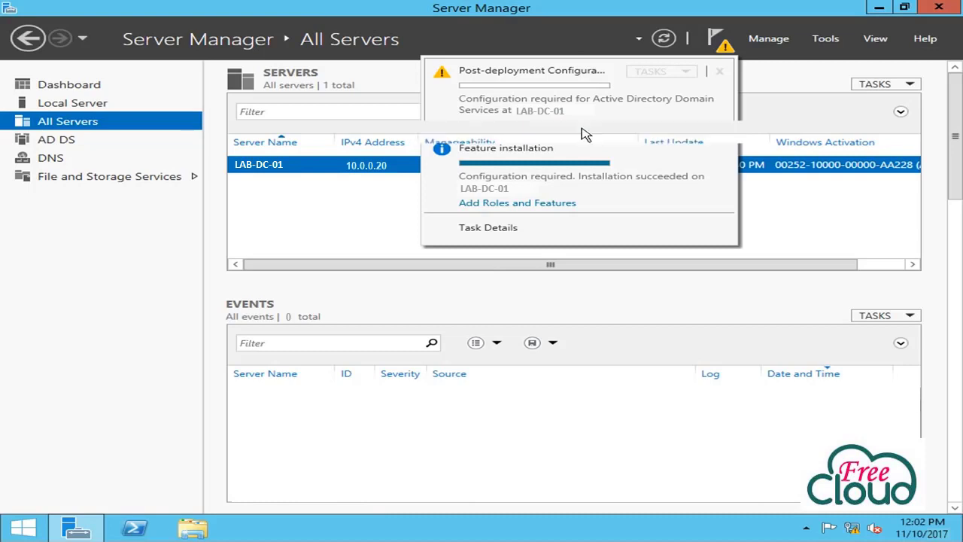
{"action": "left_click", "coordinate": [585, 128]}
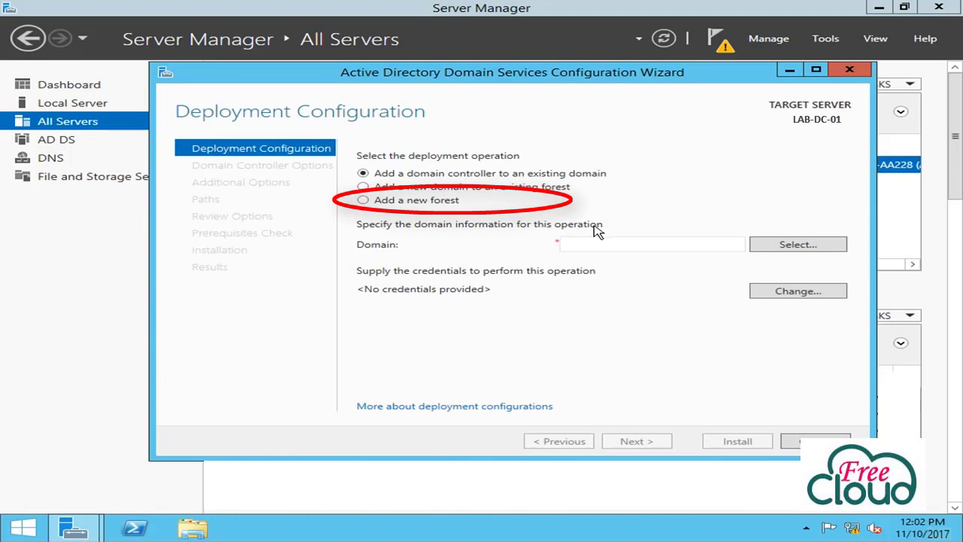
{"action": "left_click", "coordinate": [364, 201]}
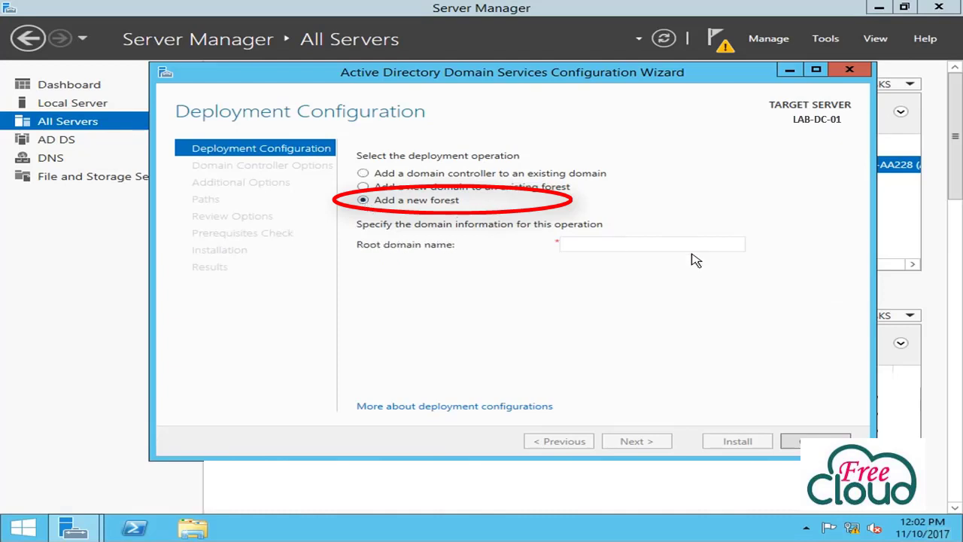
{"action": "left_click", "coordinate": [595, 245]}
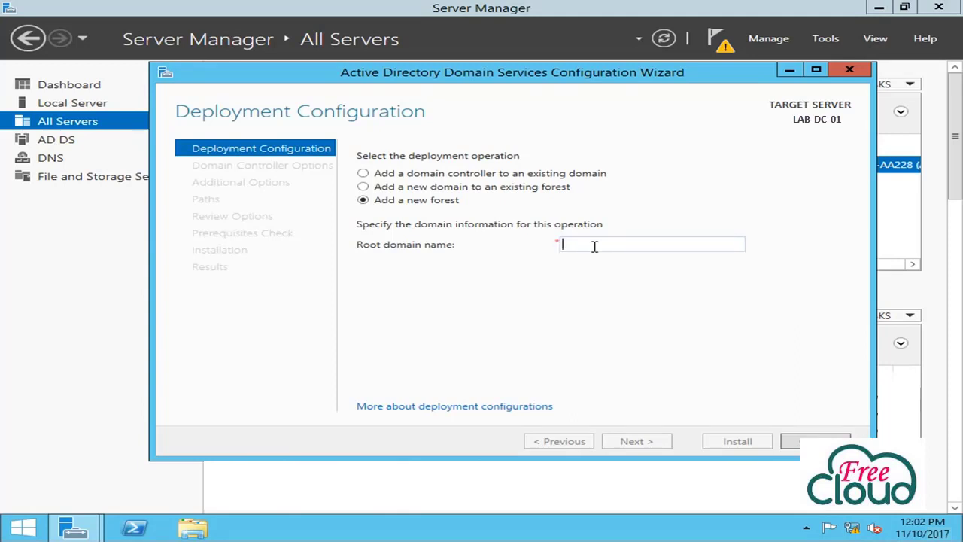
{"action": "type", "text": "Freecloud.com"}
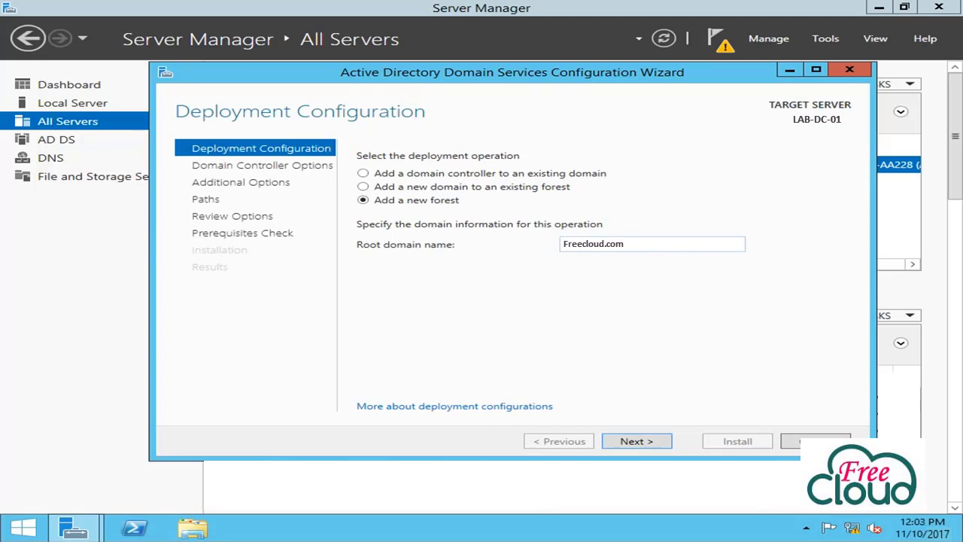
Go to Domain Controller Options and set forest functional level to Windows Server 2008 R2
{"action": "left_click", "coordinate": [659, 446]}
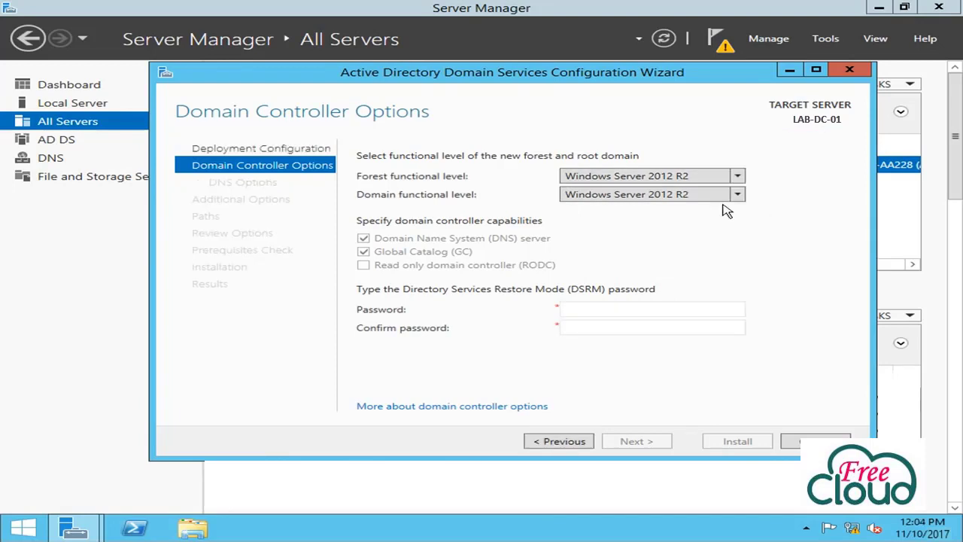
{"action": "left_click", "coordinate": [572, 178]}
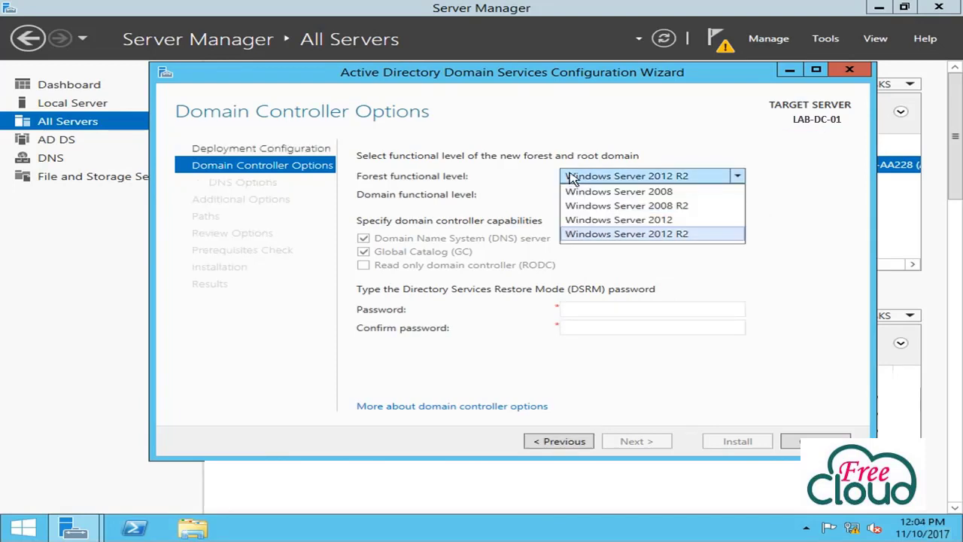
{"action": "left_click", "coordinate": [665, 207]}
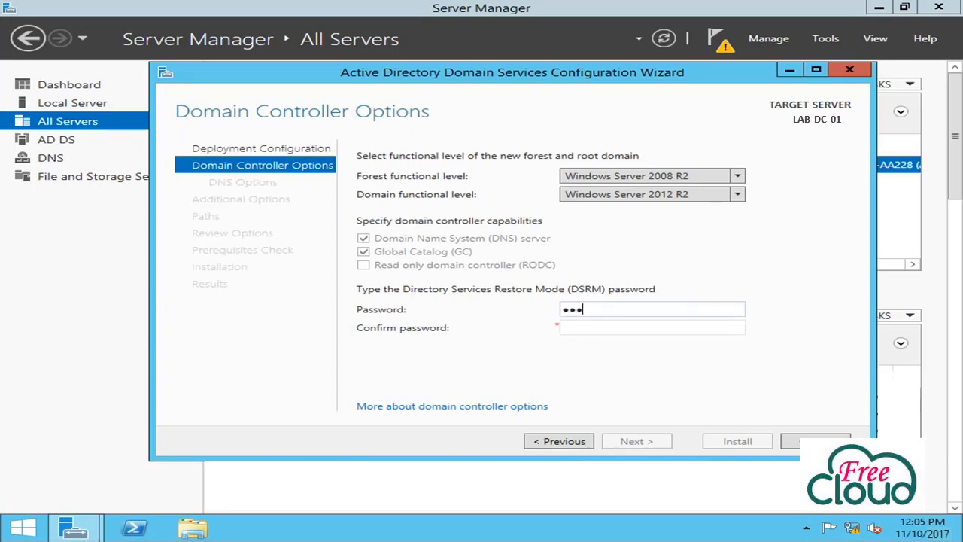
Enter and confirm the DSRM password, keep NetBIOS name Freecloud, and reach Paths
{"action": "type", "text": "1"}
{"action": "key", "text": "Tab"}
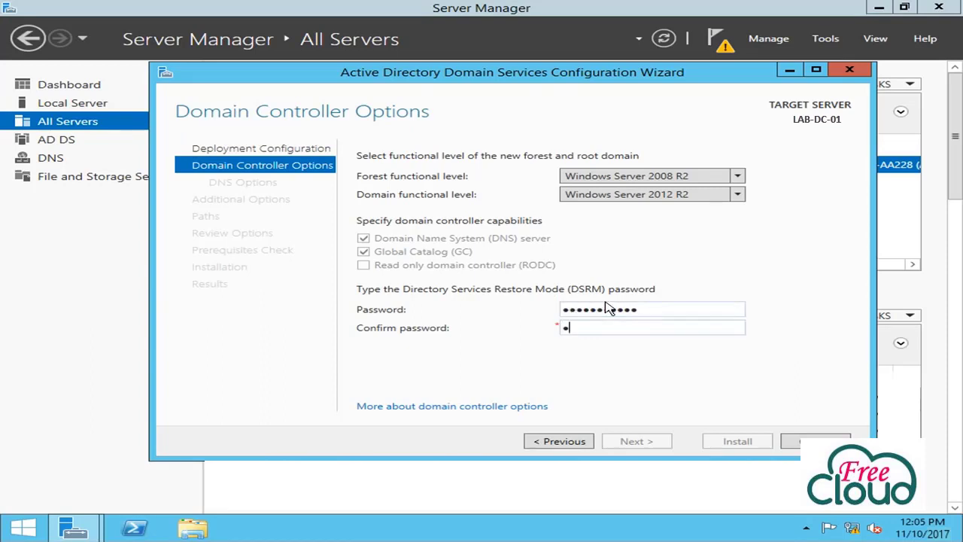
{"action": "type", "text": "Password123"}
{"action": "left_click", "coordinate": [660, 441]}
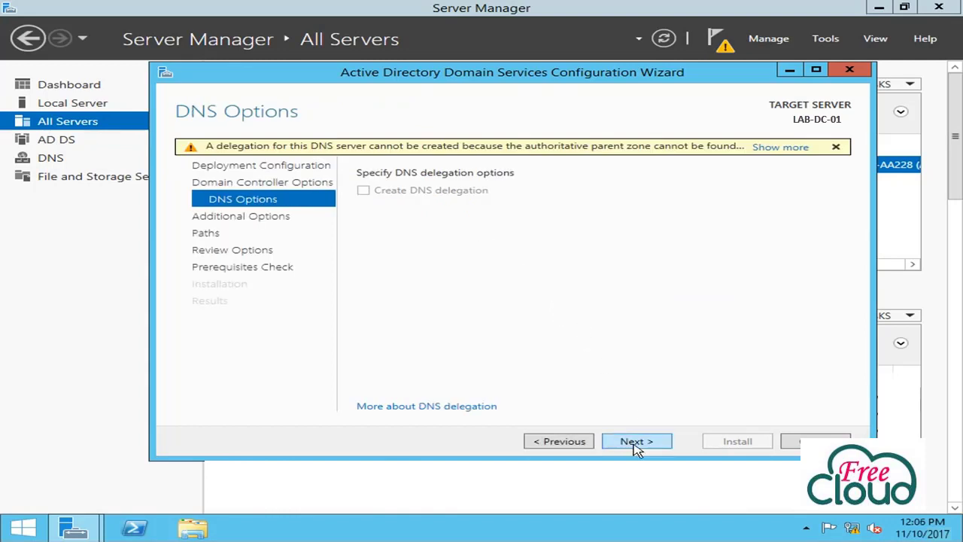
{"action": "left_click", "coordinate": [634, 444]}
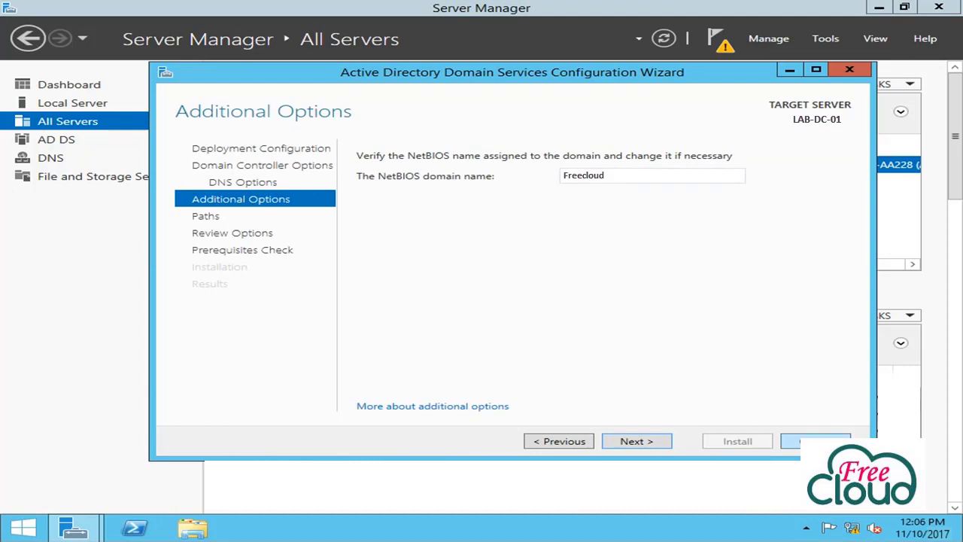
{"action": "left_click", "coordinate": [629, 446]}
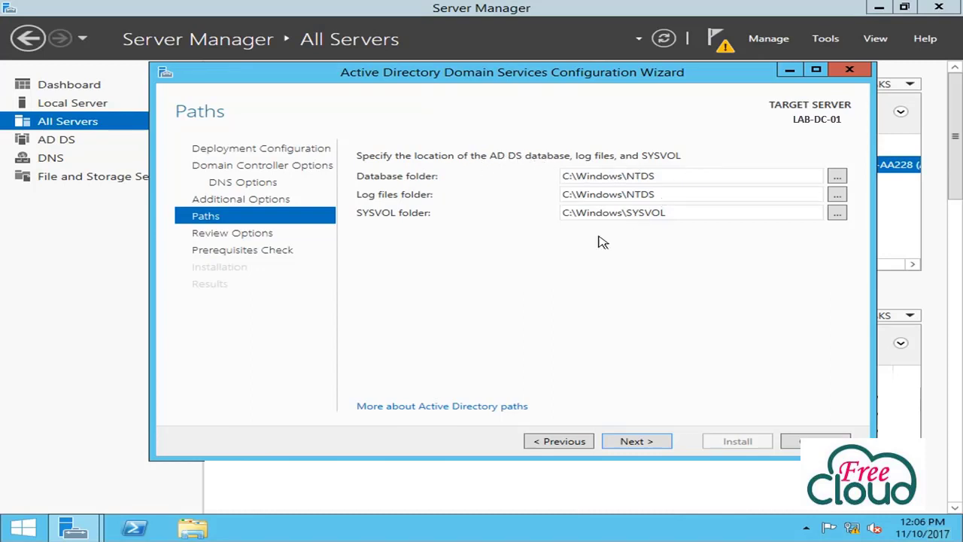
Keep default paths, view the PowerShell deployment script, then run the prerequisites check
{"action": "left_click", "coordinate": [637, 442]}
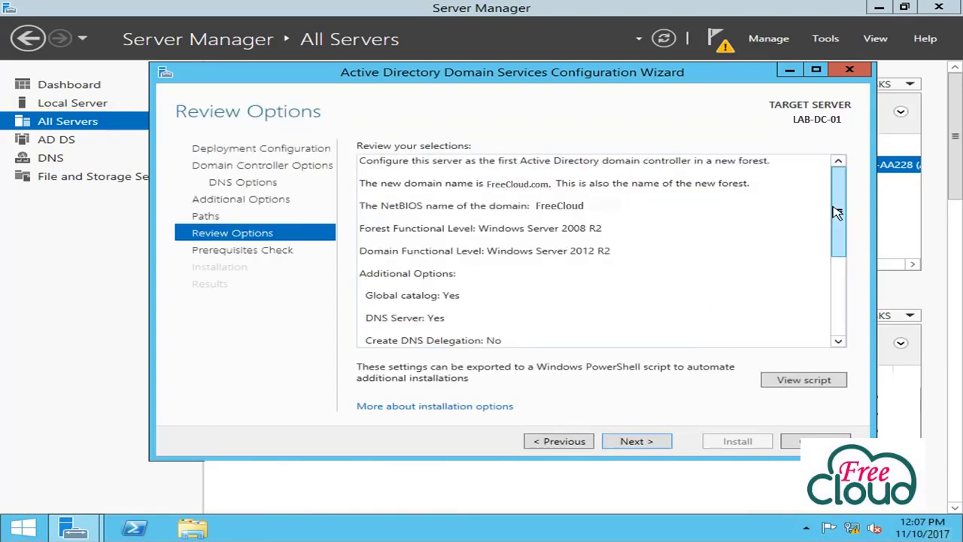
{"action": "left_click", "coordinate": [783, 384]}
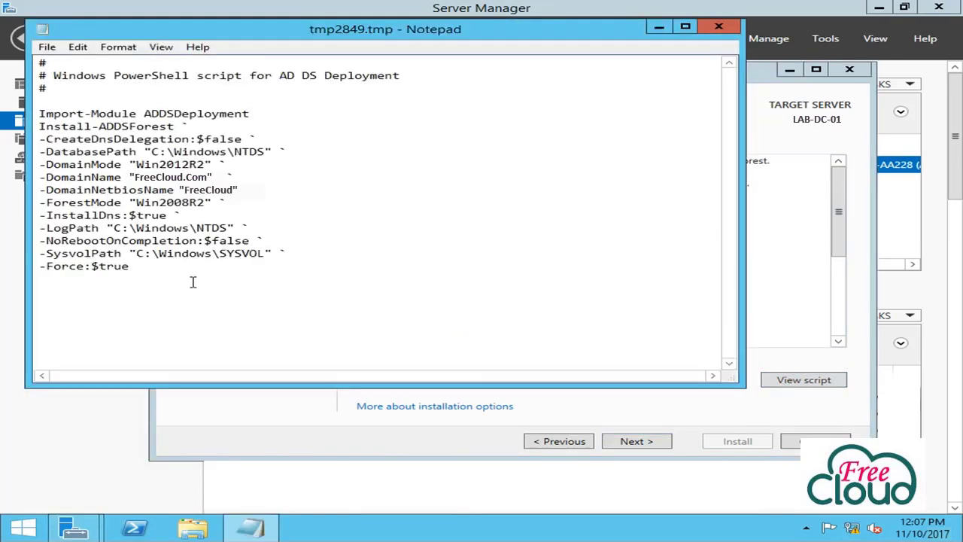
{"action": "left_click_drag", "start_coordinate": [140, 268], "coordinate": [33, 100]}
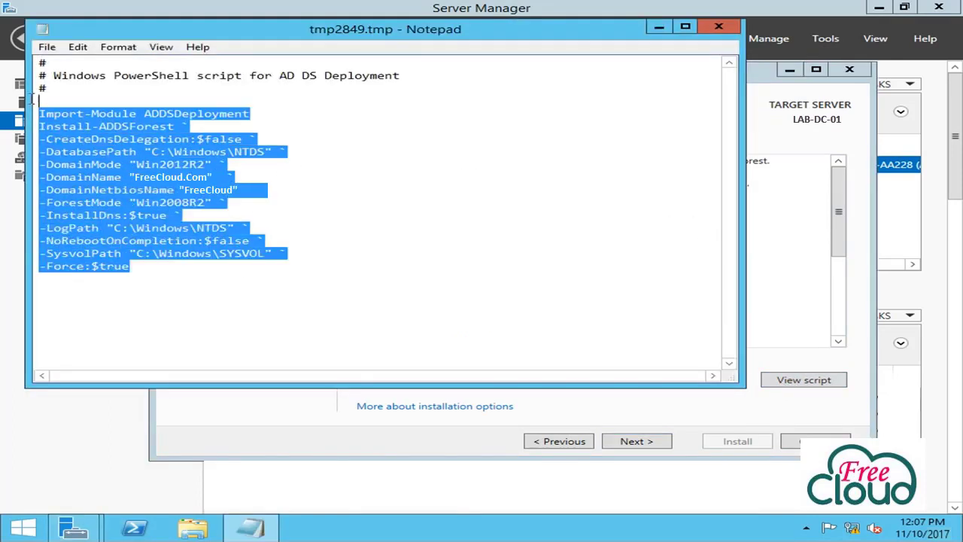
{"action": "left_click", "coordinate": [721, 28]}
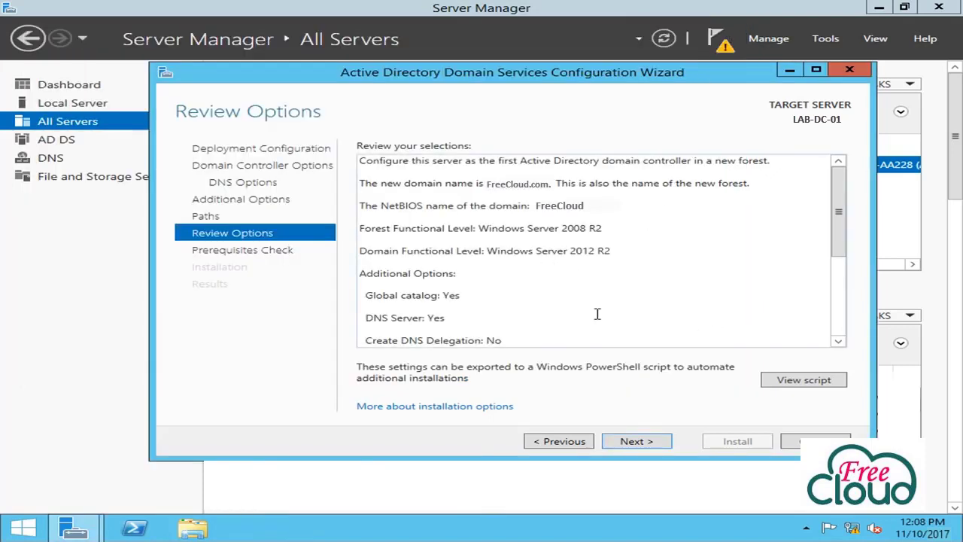
{"action": "scroll", "coordinate": [607, 314], "scroll_direction": "down", "scroll_amount": 4}
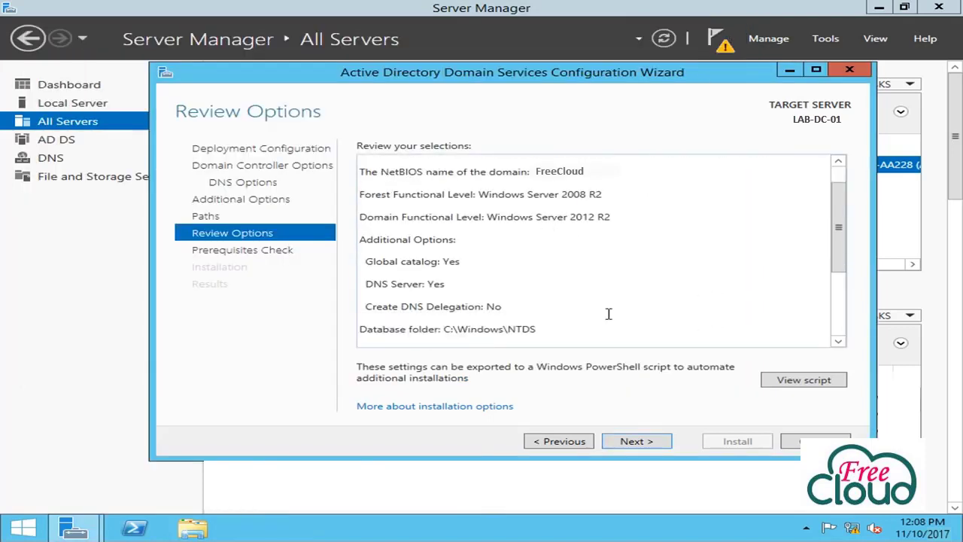
{"action": "left_click", "coordinate": [637, 439]}
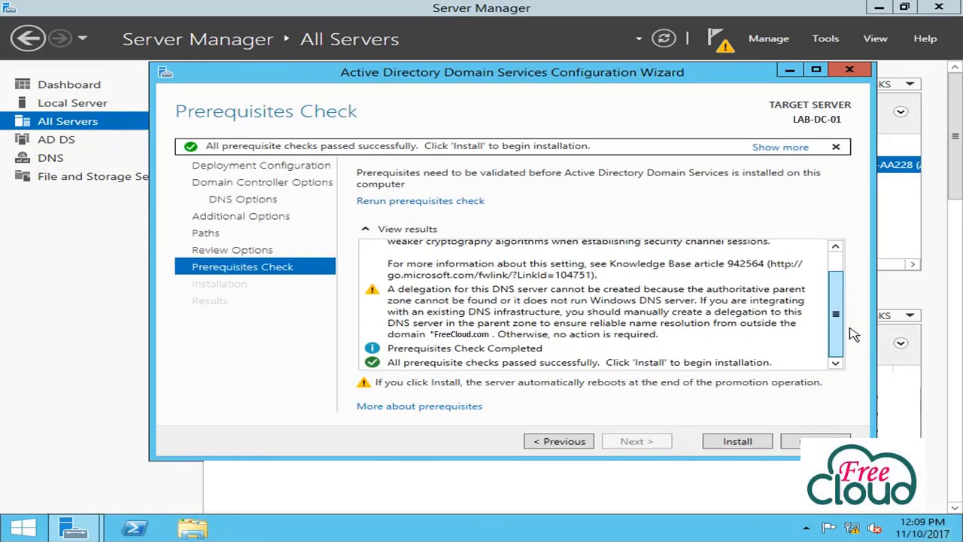
Install AD DS from the Prerequisites Check page, promoting LAB-DC-01 to domain controller and restarting
{"action": "left_click", "coordinate": [768, 448]}
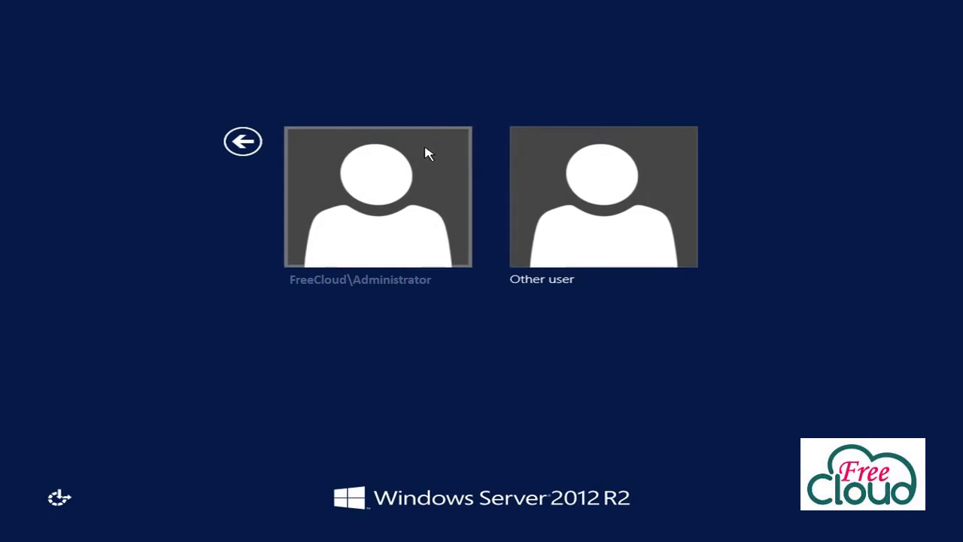
Sign in as FreeCloud\Administrator with the domain administrator password
{"action": "left_click", "coordinate": [420, 176]}
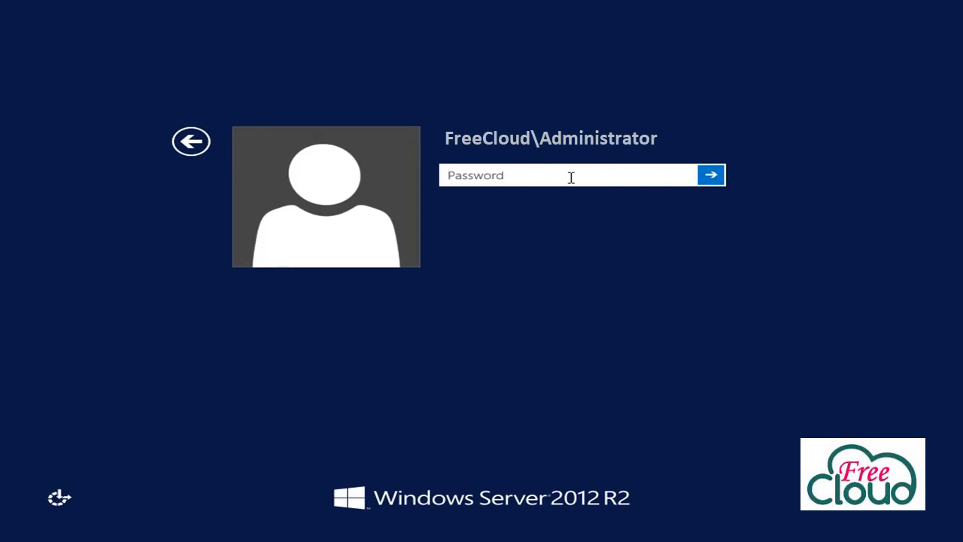
{"action": "type", "text": "•••••••••••"}
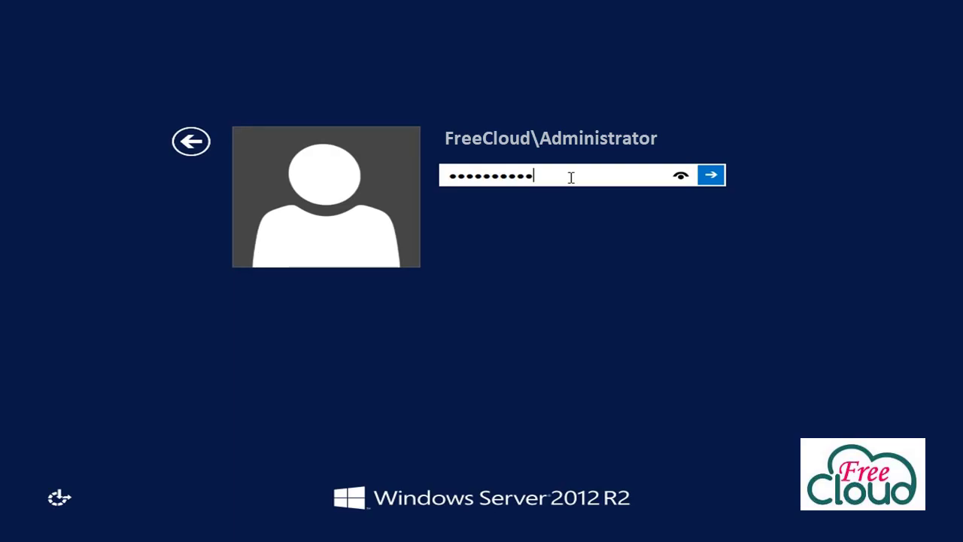
{"action": "key", "text": "Return"}
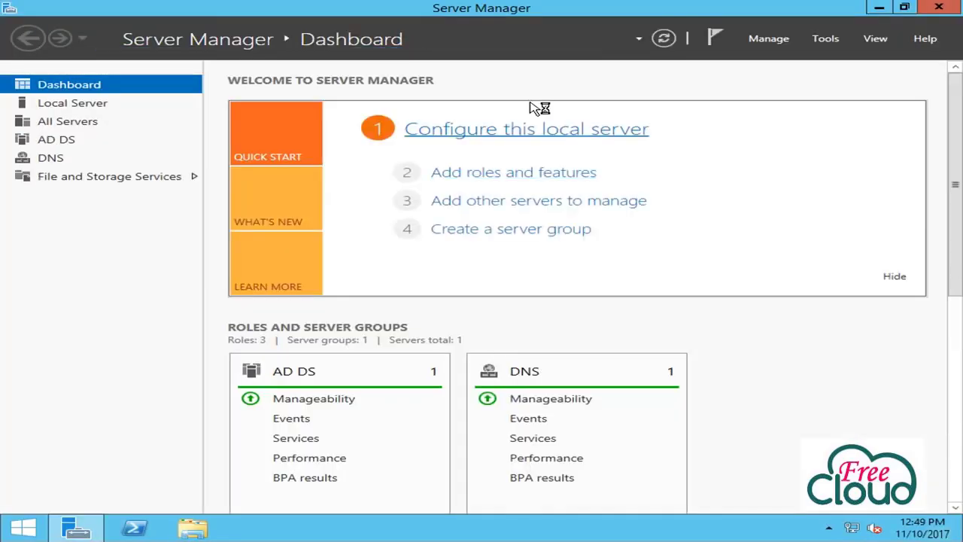
Check FreeCloud.Com's Domain Controllers, Users and Computers containers in Active Directory Users and Computers, then close it
{"action": "left_click", "coordinate": [60, 147]}
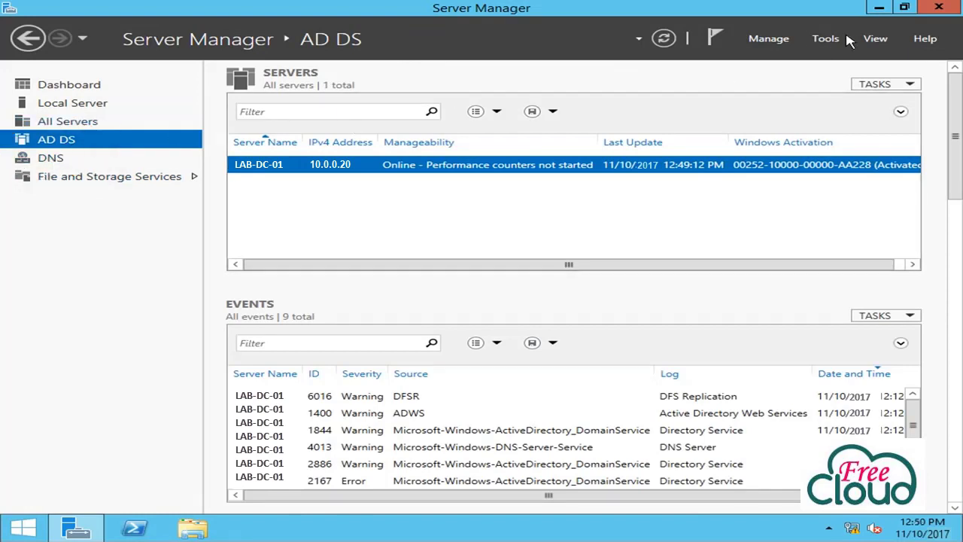
{"action": "left_click", "coordinate": [826, 38]}
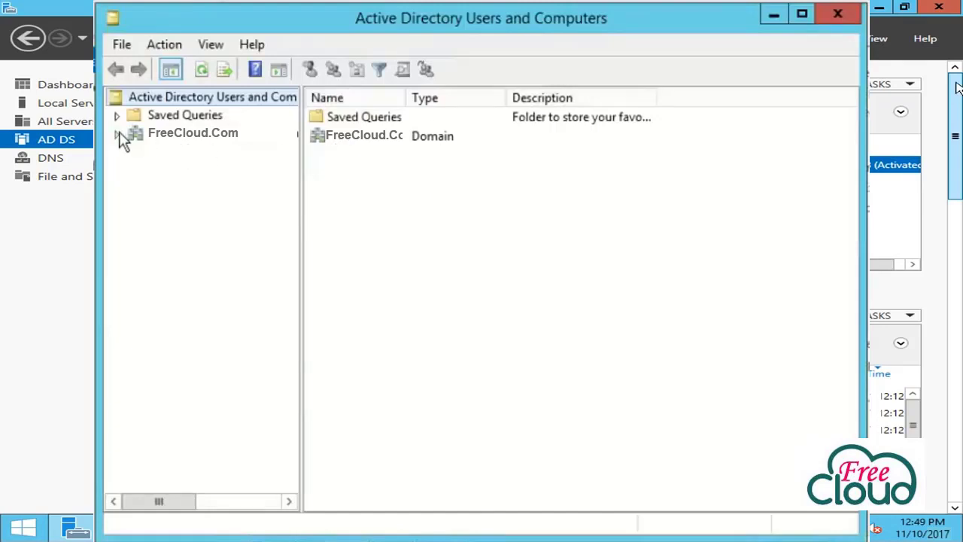
{"action": "left_click", "coordinate": [117, 135]}
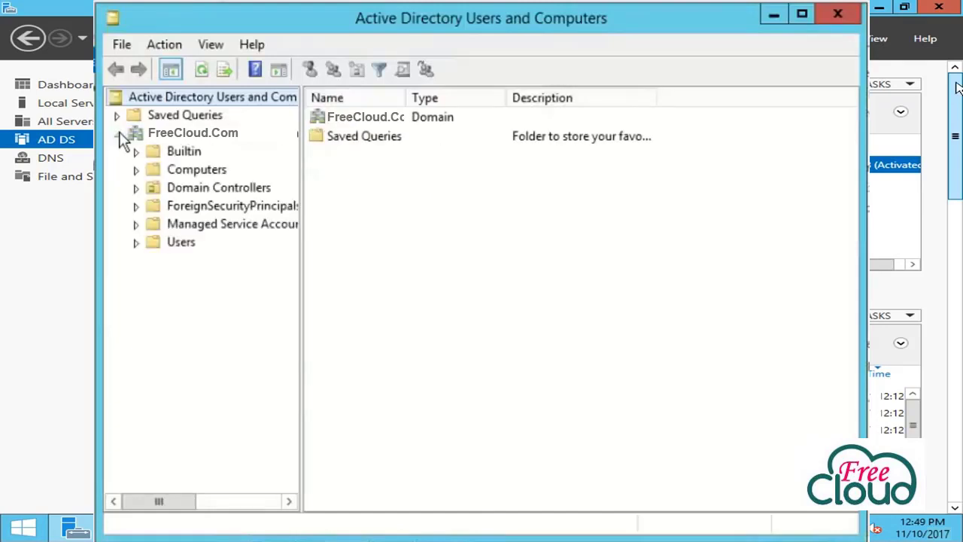
{"action": "left_click", "coordinate": [176, 192]}
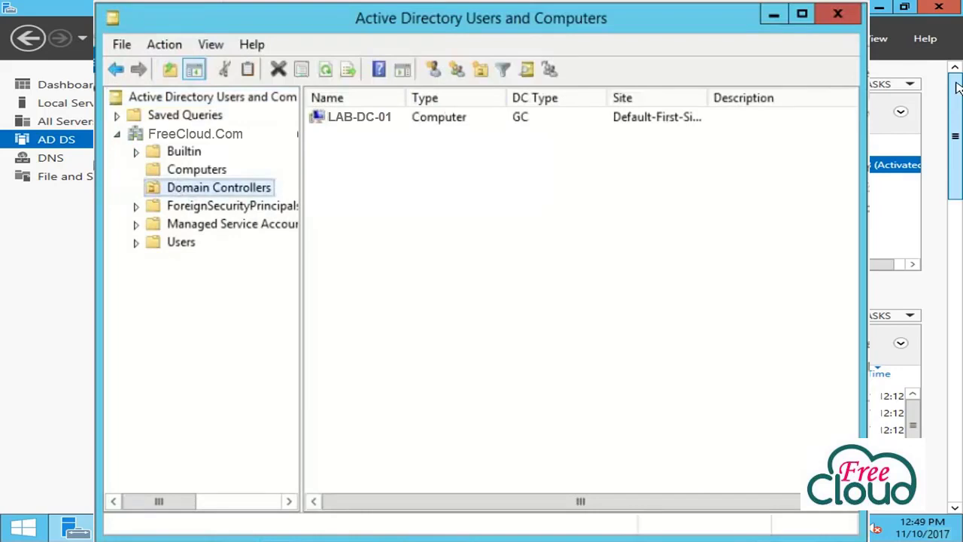
{"action": "left_click", "coordinate": [176, 244]}
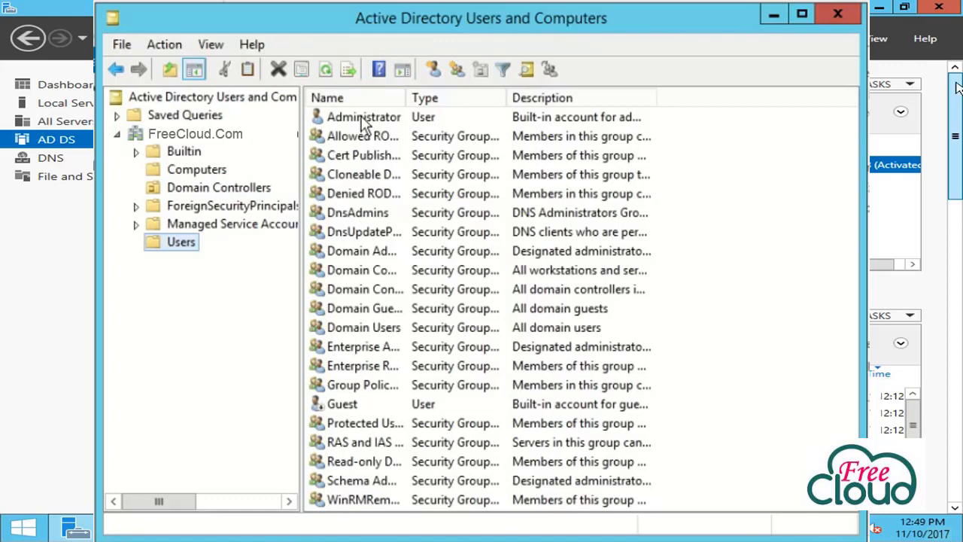
{"action": "left_click", "coordinate": [213, 171]}
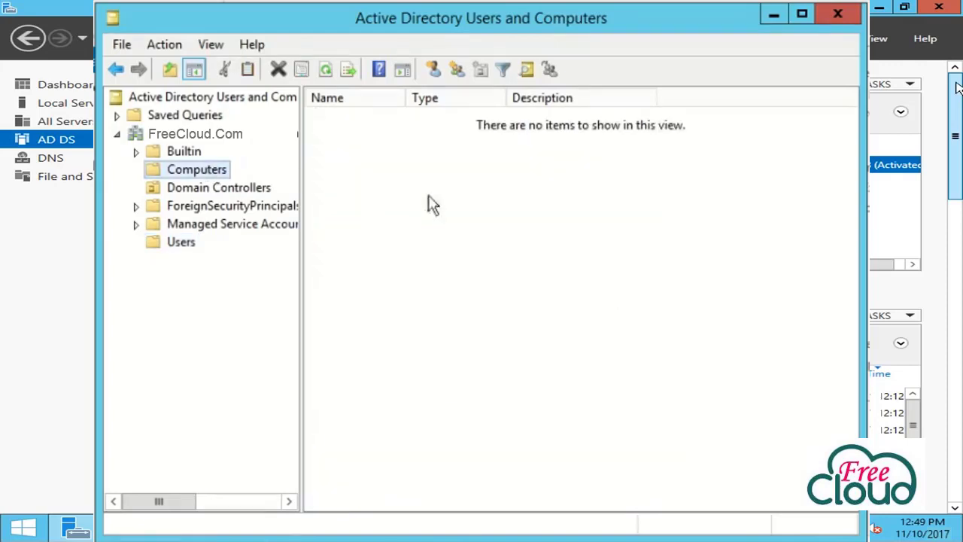
{"action": "left_click", "coordinate": [838, 15]}
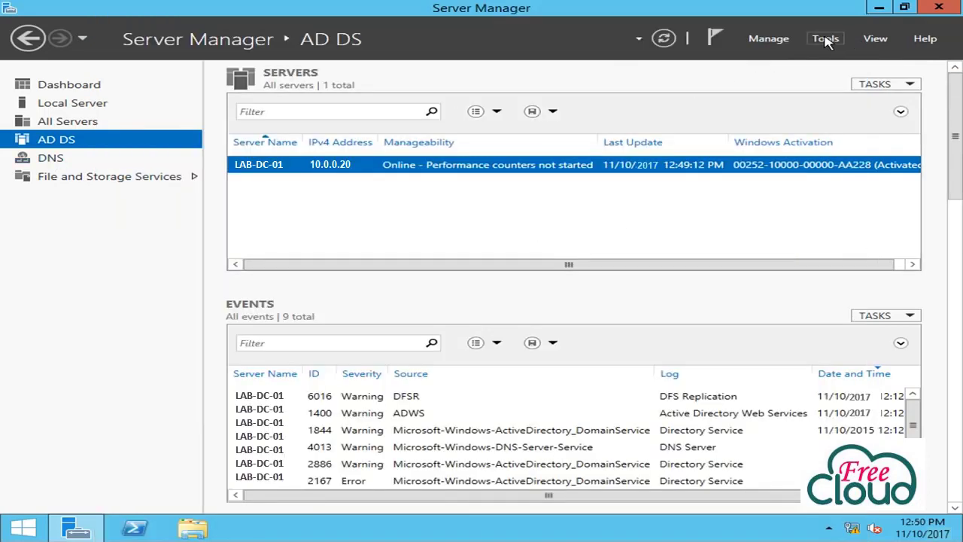
{"action": "left_click", "coordinate": [827, 41]}
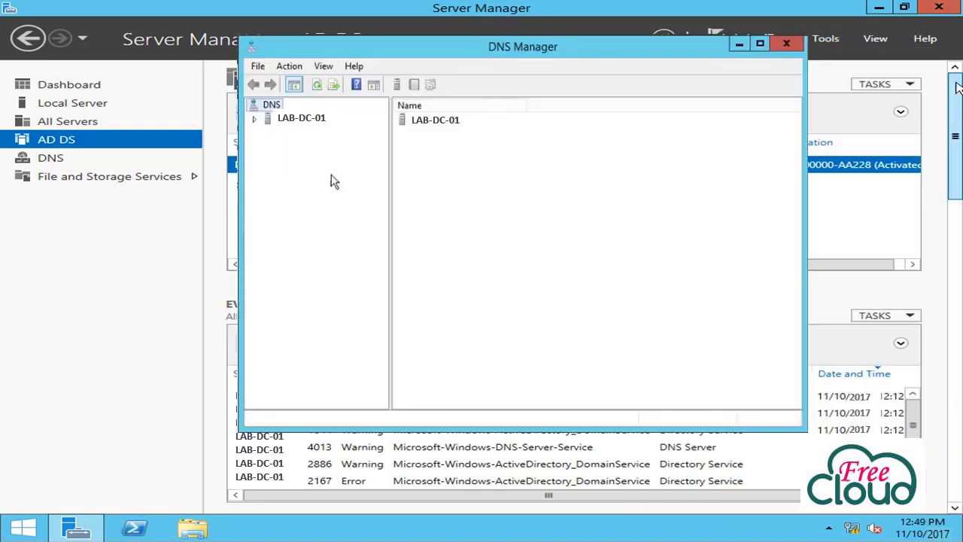
{"action": "double_click", "coordinate": [277, 118]}
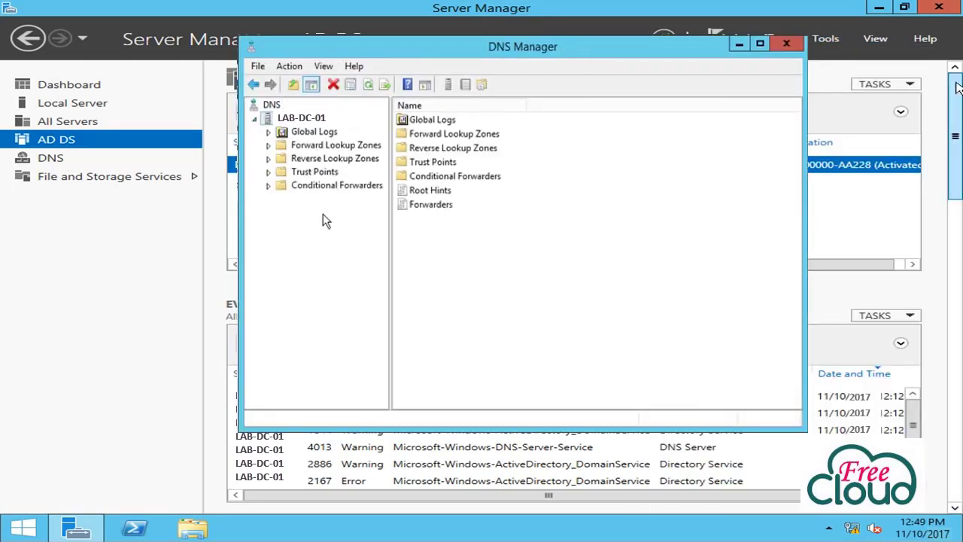
{"action": "double_click", "coordinate": [331, 146]}
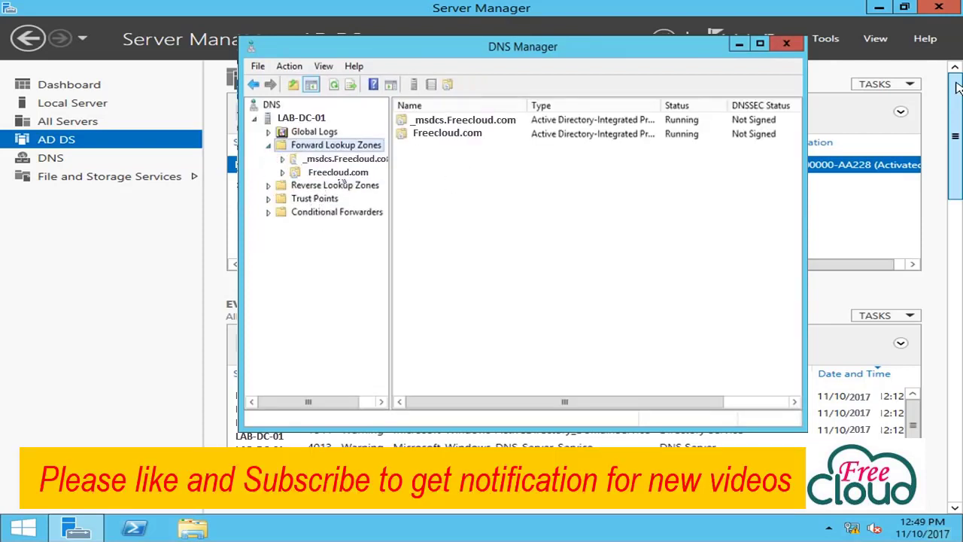
{"action": "left_click", "coordinate": [339, 173]}
{"action": "left_click", "coordinate": [281, 173]}
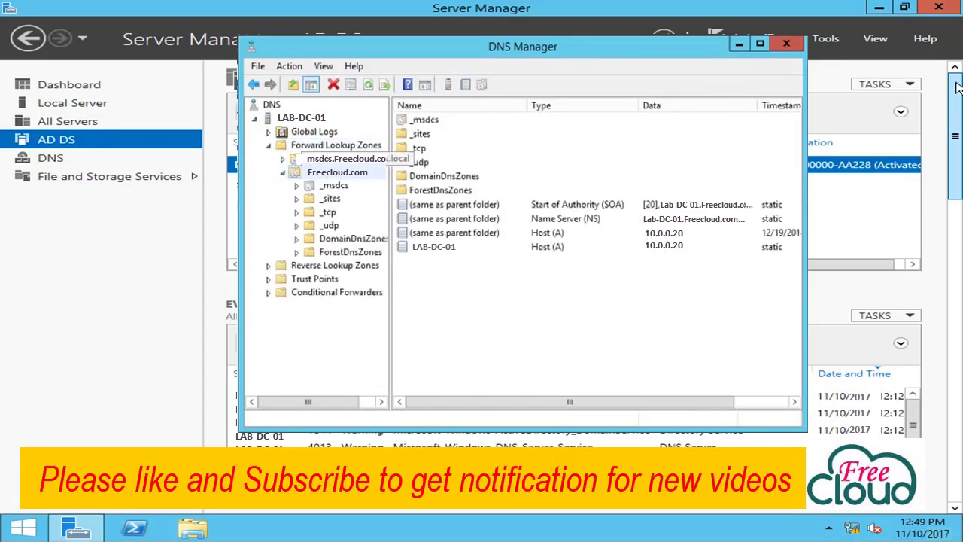